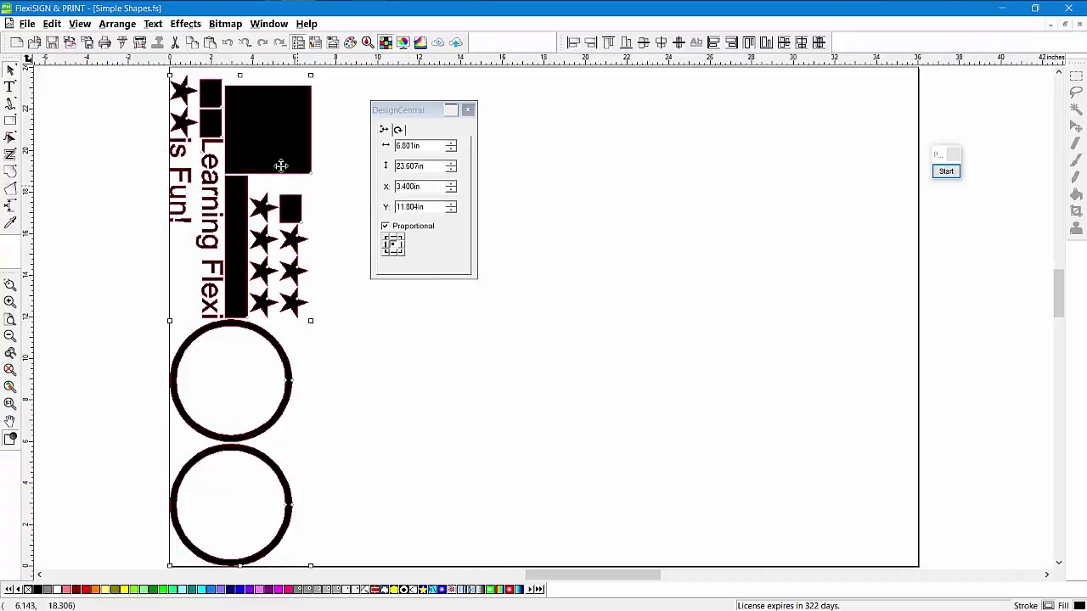
Undo the bounding-box nest and true-shape nest one copy of the shapes with 0.100 in spacing, 15° rotation and holes used.
{"action": "left_click", "coordinate": [227, 42]}
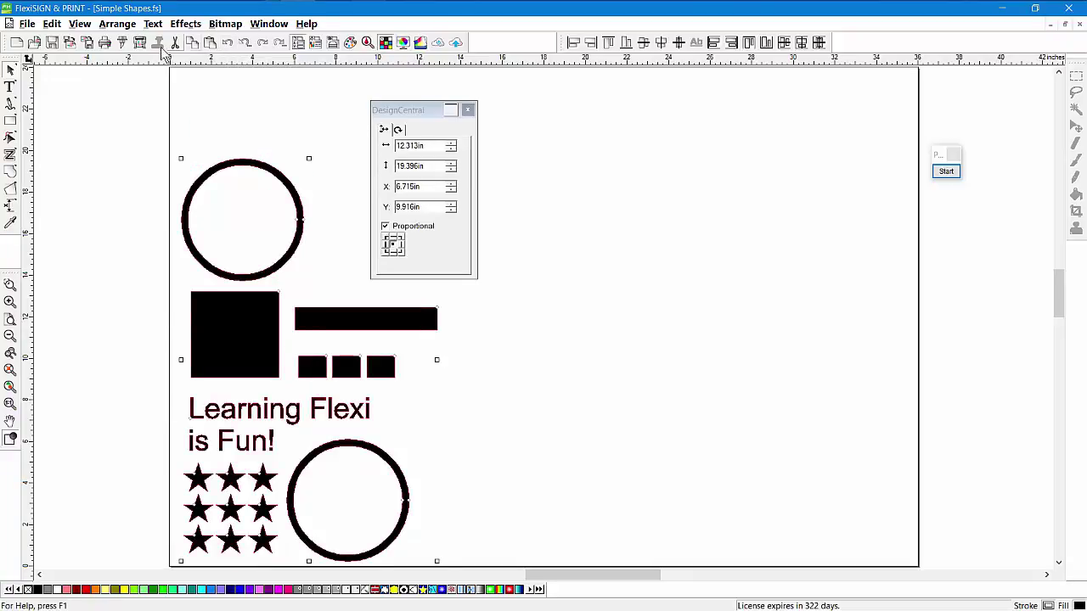
{"action": "left_click", "coordinate": [117, 23]}
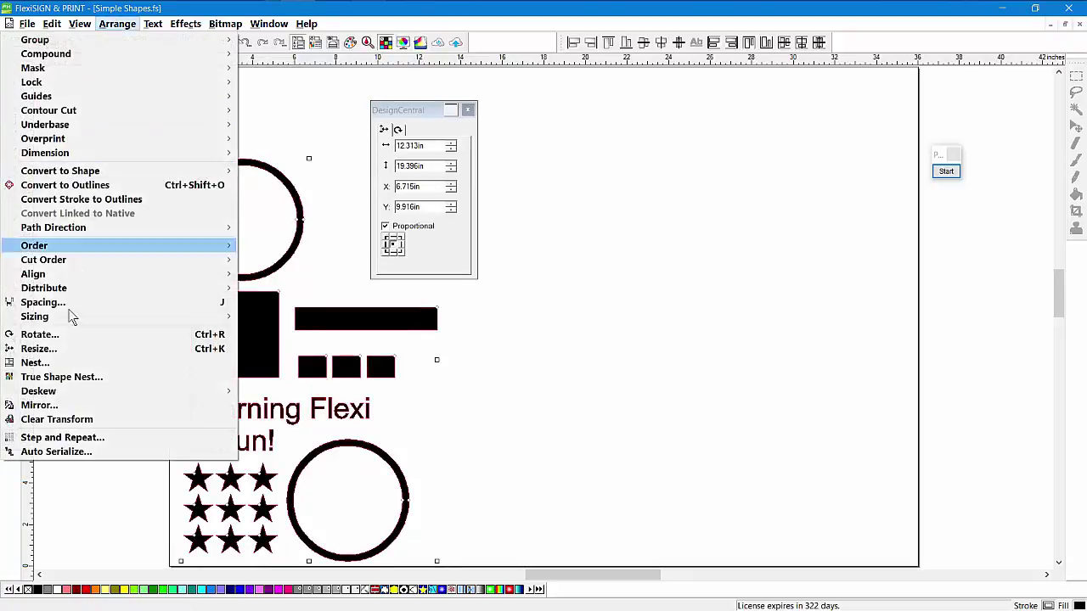
{"action": "left_click", "coordinate": [78, 376]}
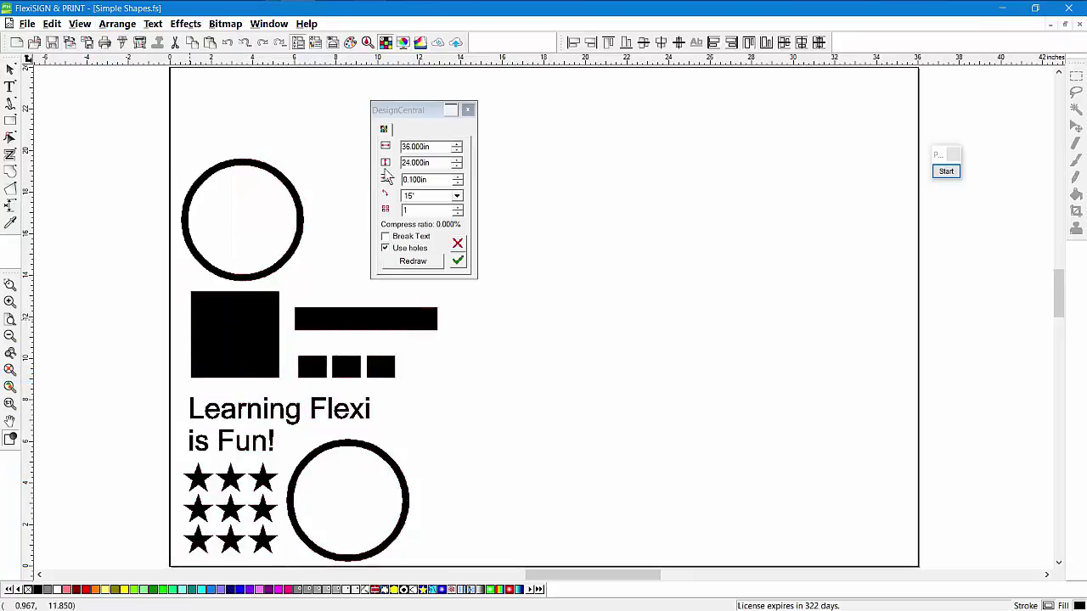
{"action": "left_click", "coordinate": [407, 144]}
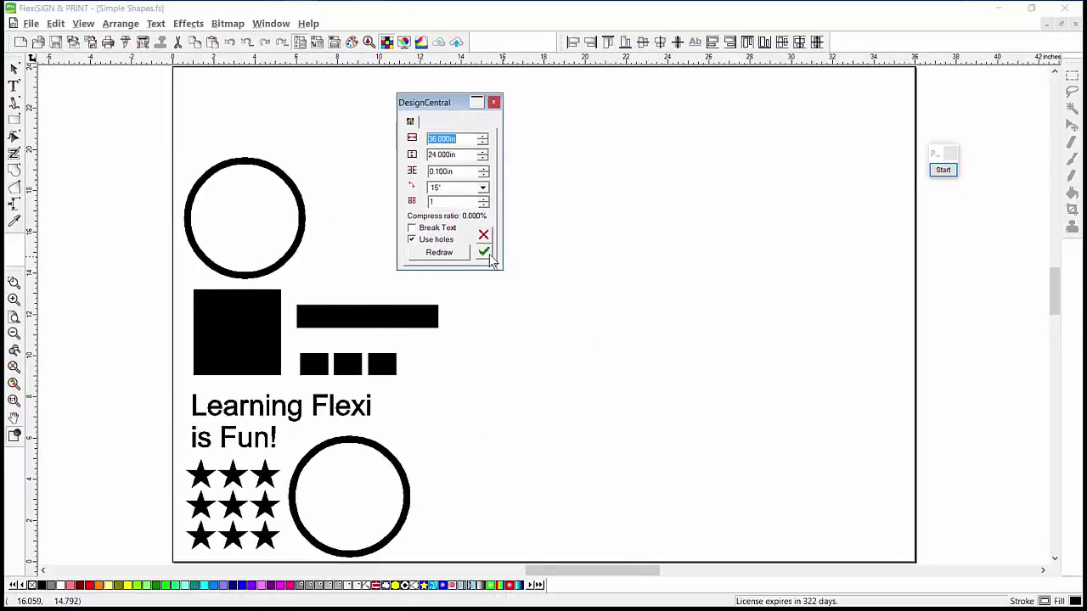
{"action": "left_click", "coordinate": [439, 252]}
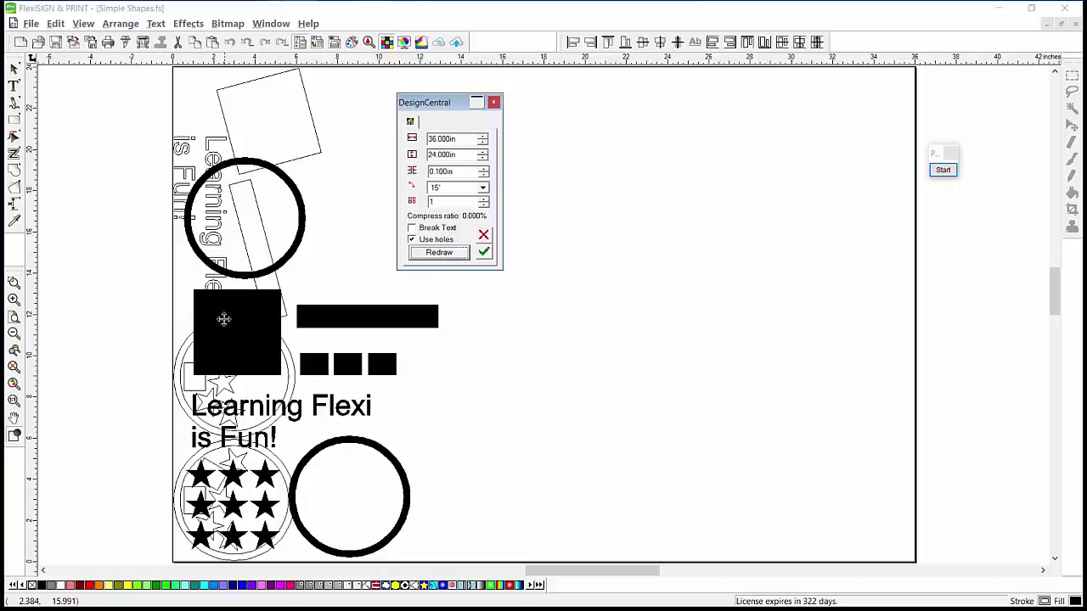
{"action": "left_click", "coordinate": [442, 253]}
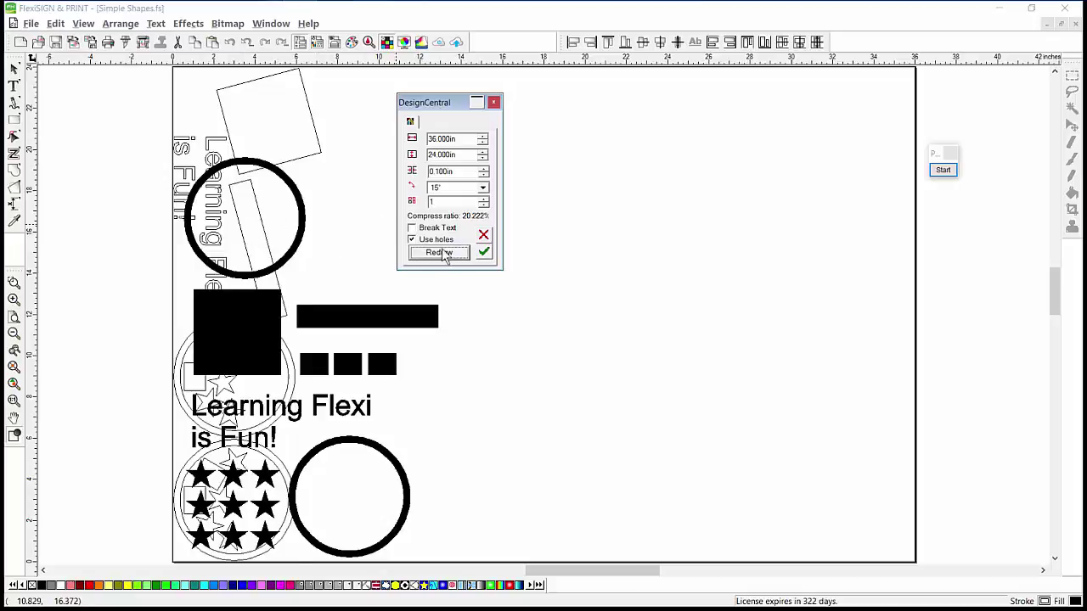
{"action": "left_click", "coordinate": [484, 253]}
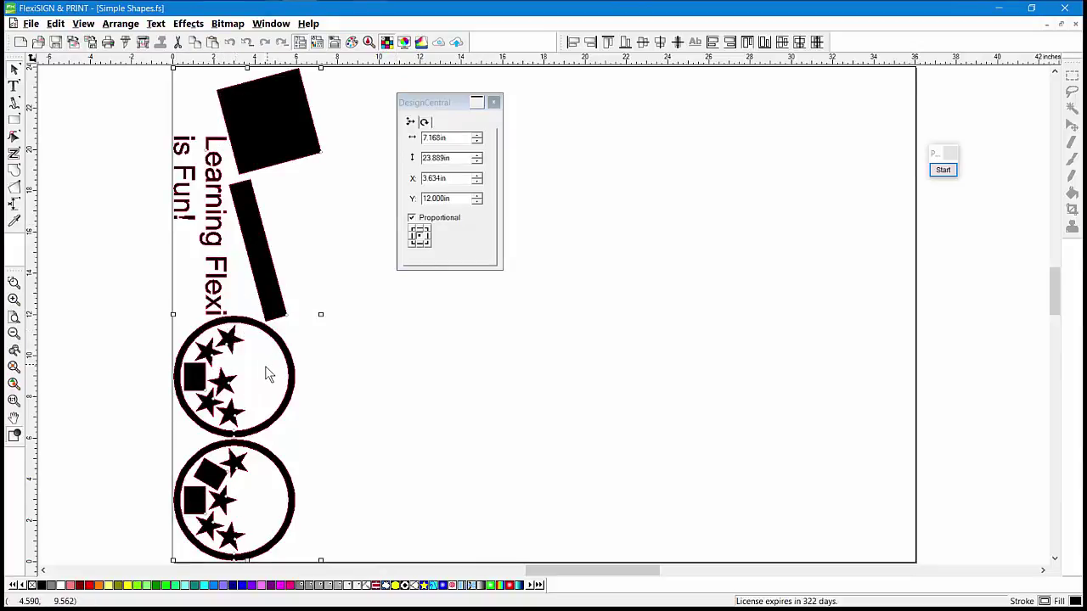
Undo the single-copy nest and true-shape nest three copies of all the shapes with holes used.
{"action": "left_click", "coordinate": [231, 44]}
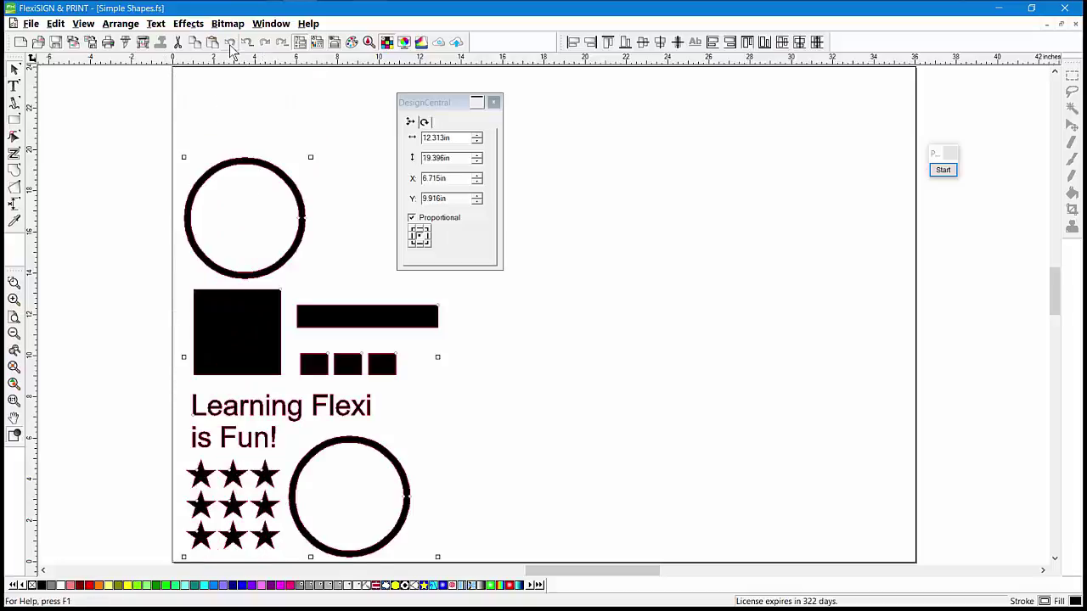
{"action": "left_click", "coordinate": [122, 24]}
{"action": "mouse_move", "coordinate": [114, 226]}
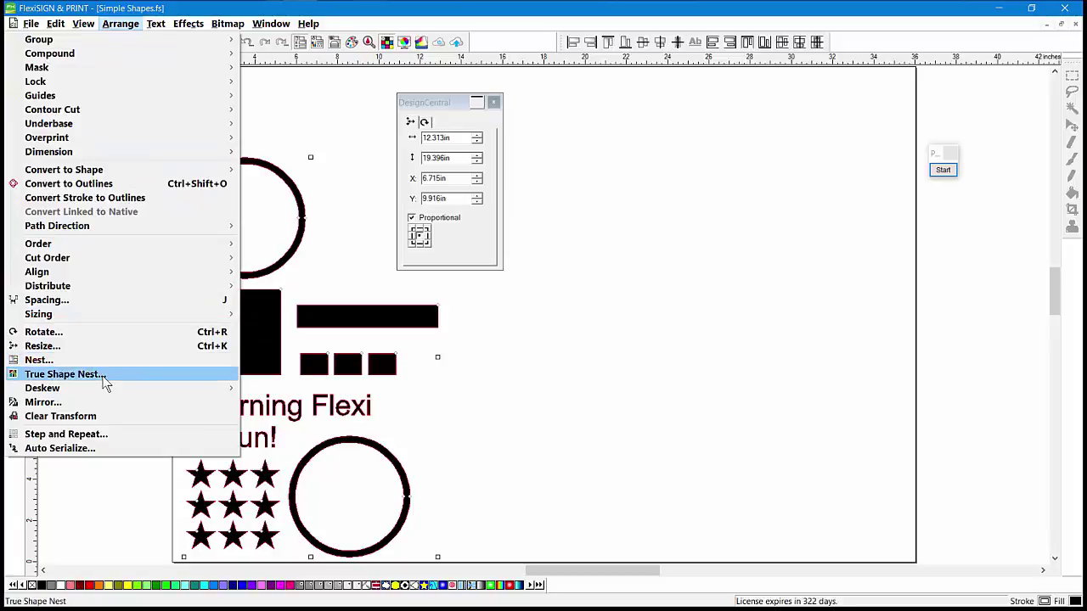
{"action": "left_click", "coordinate": [102, 375]}
{"action": "left_click", "coordinate": [484, 203]}
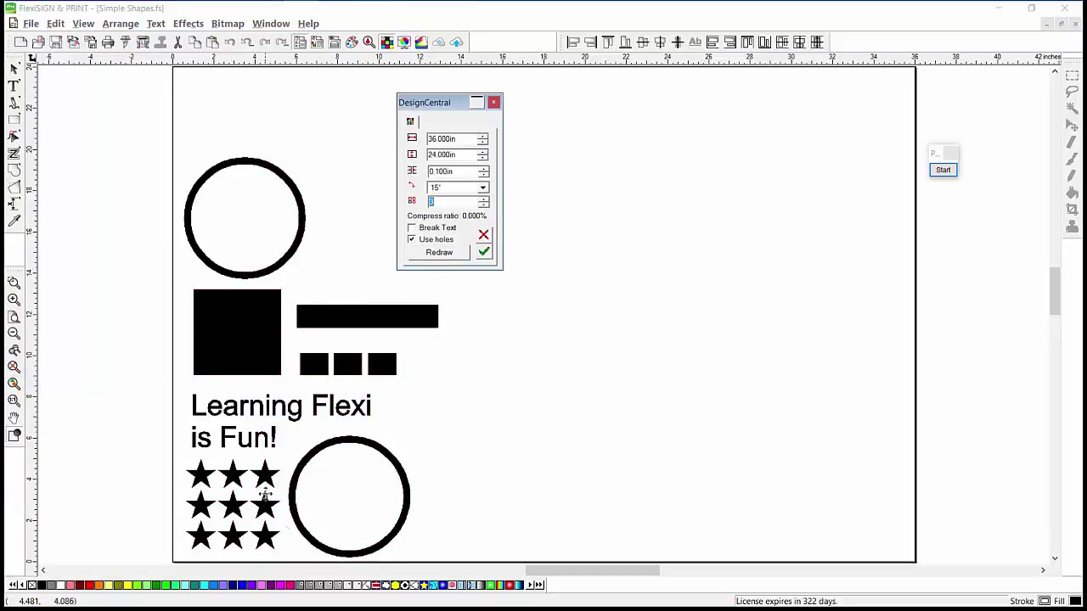
{"action": "left_click", "coordinate": [444, 254]}
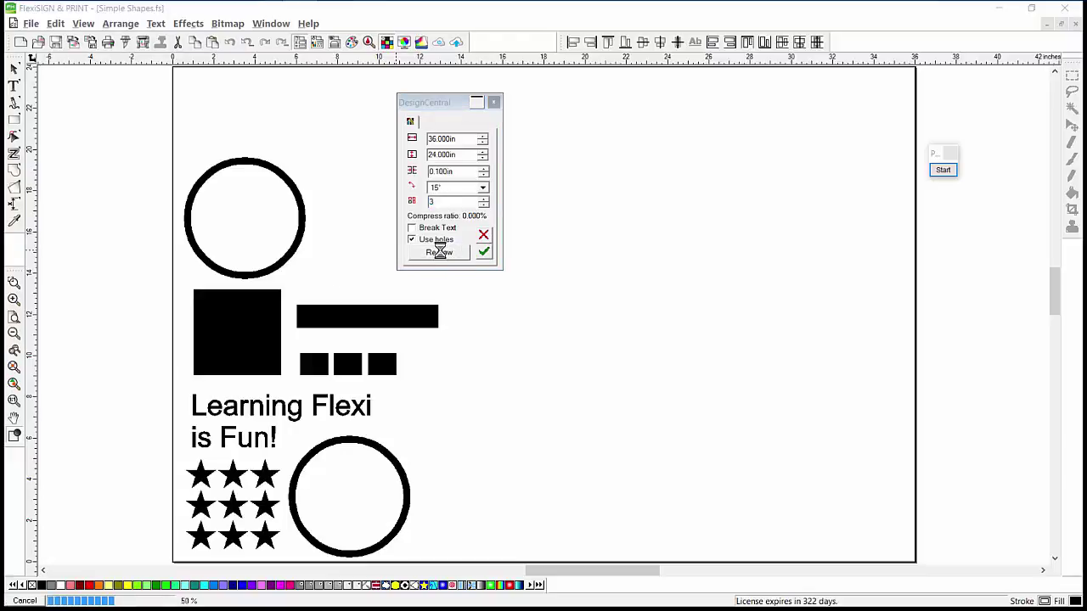
{"action": "left_click", "coordinate": [485, 254]}
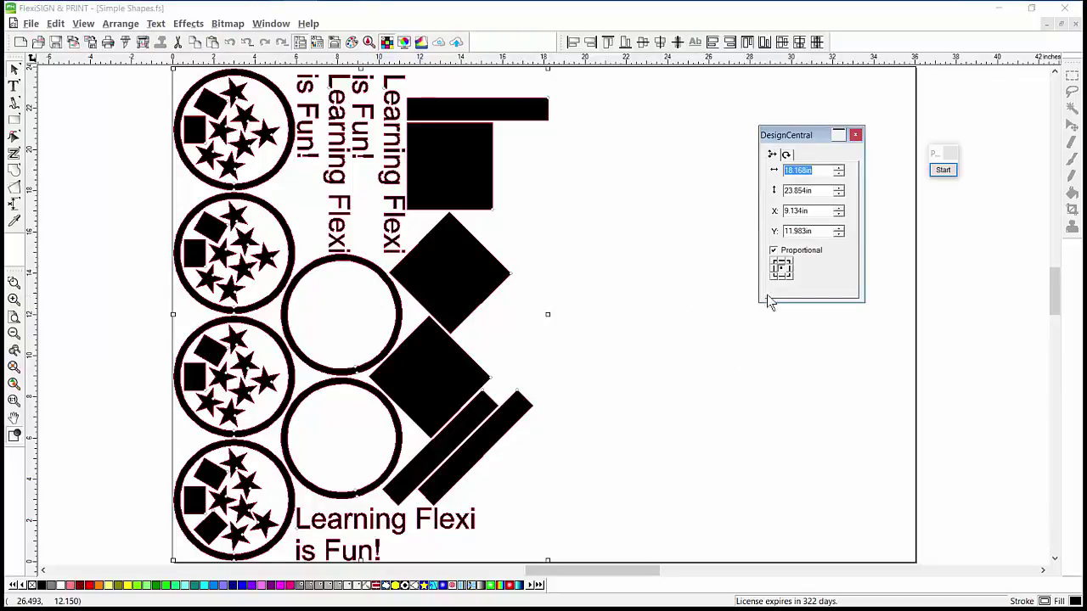
Undo the three-copy nest and try placing two duplicate sets of all the shapes in a row beside the original.
{"action": "left_click", "coordinate": [230, 44]}
{"action": "left_click_drag", "start_coordinate": [116, 122], "coordinate": [481, 563]}
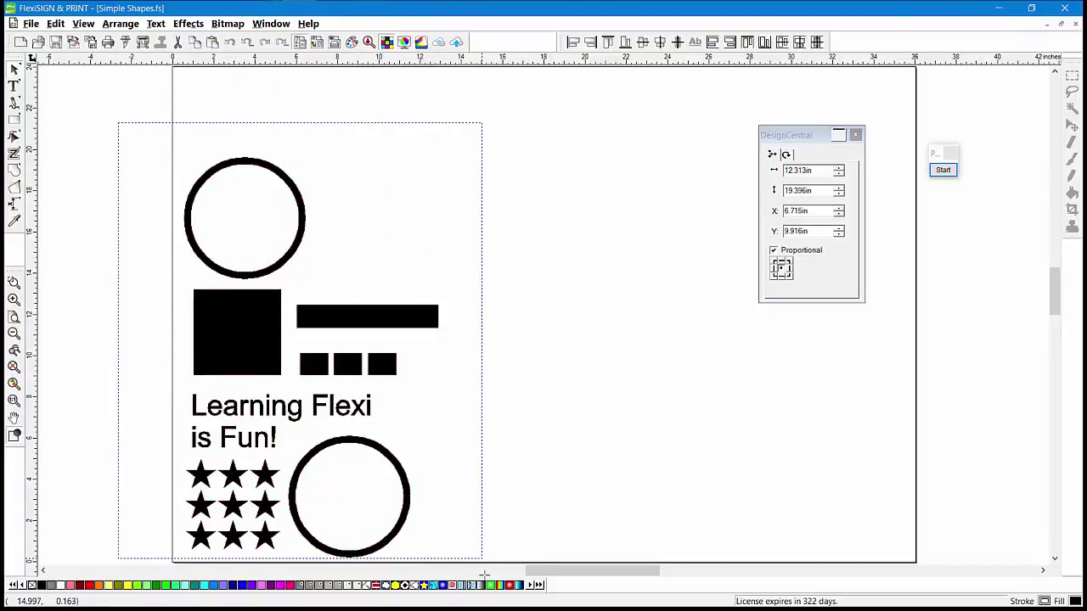
{"action": "left_click_drag", "start_coordinate": [344, 315], "coordinate": [881, 315]}
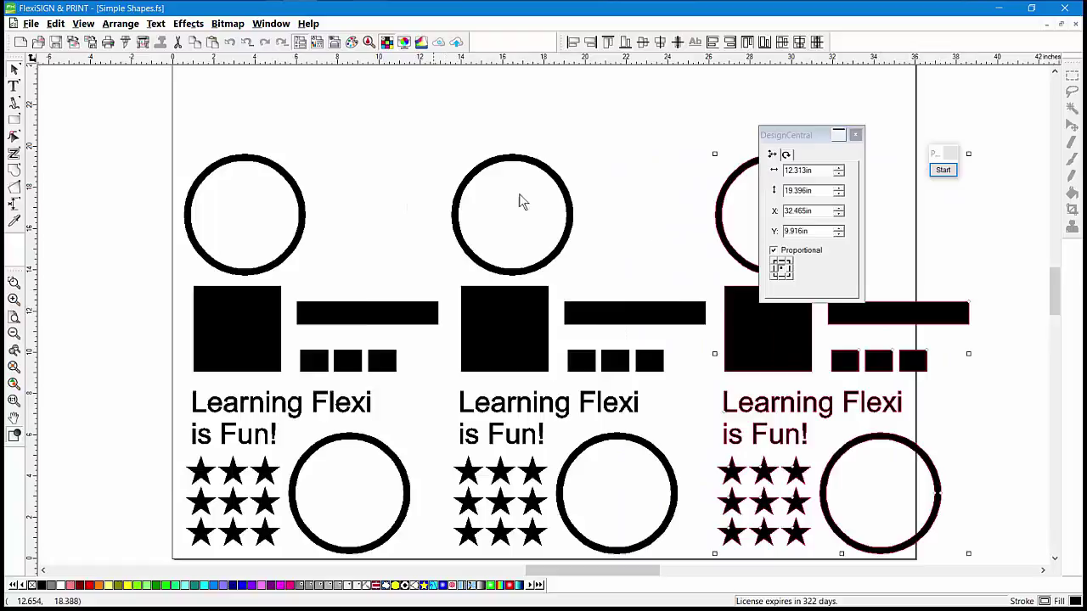
{"action": "left_click", "coordinate": [229, 42]}
{"action": "left_click", "coordinate": [230, 42]}
Select the whole original set of shapes and true-shape nest it as three copies on the 36 × 24 in page.
{"action": "left_click_drag", "start_coordinate": [136, 124], "coordinate": [467, 556]}
{"action": "left_click", "coordinate": [119, 23]}
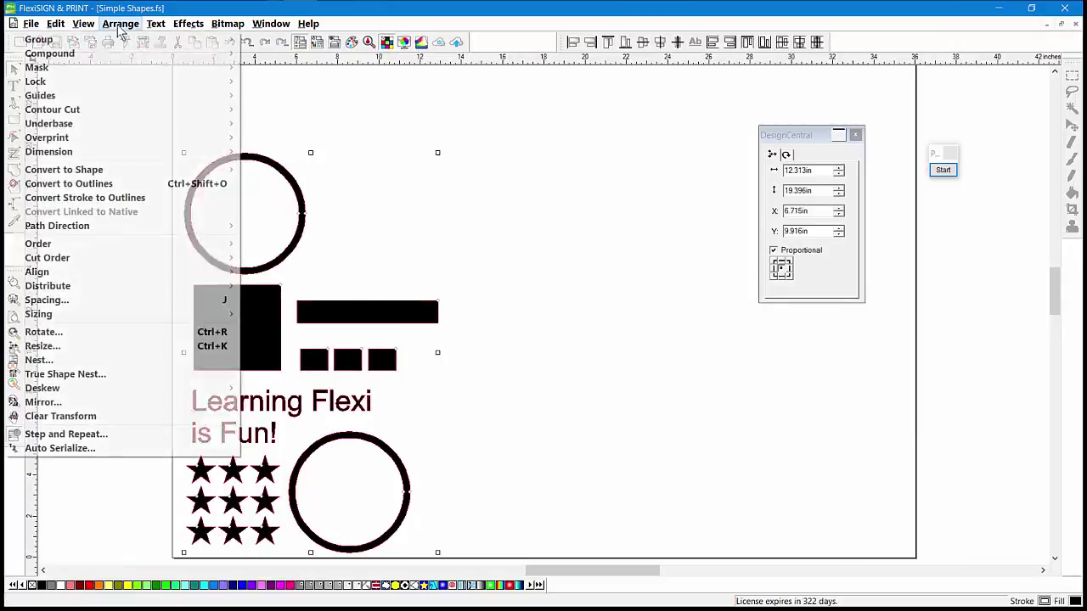
{"action": "left_click", "coordinate": [99, 374]}
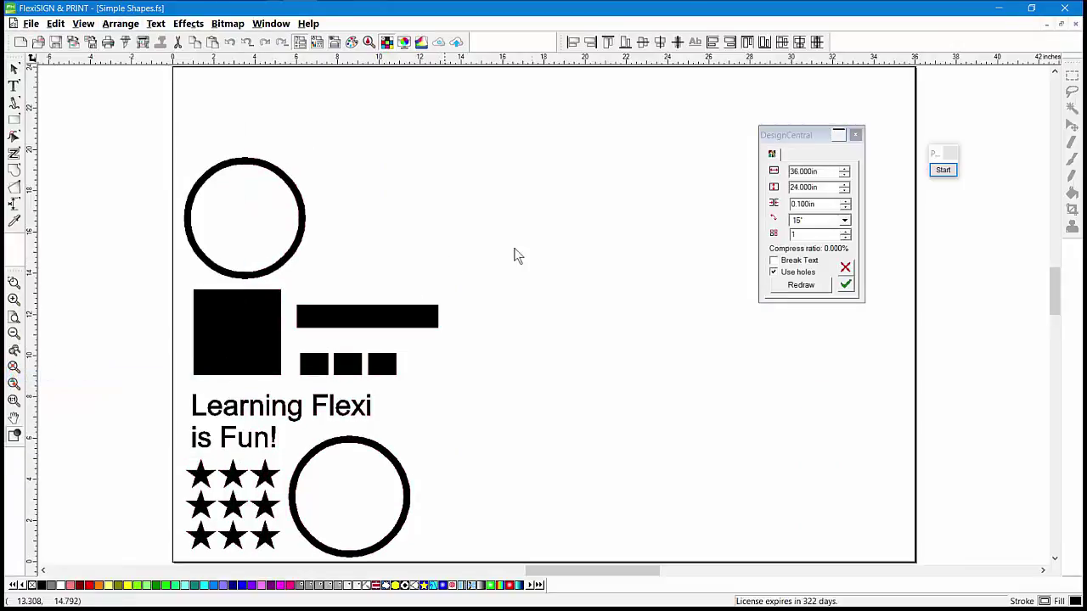
{"action": "left_click", "coordinate": [845, 231]}
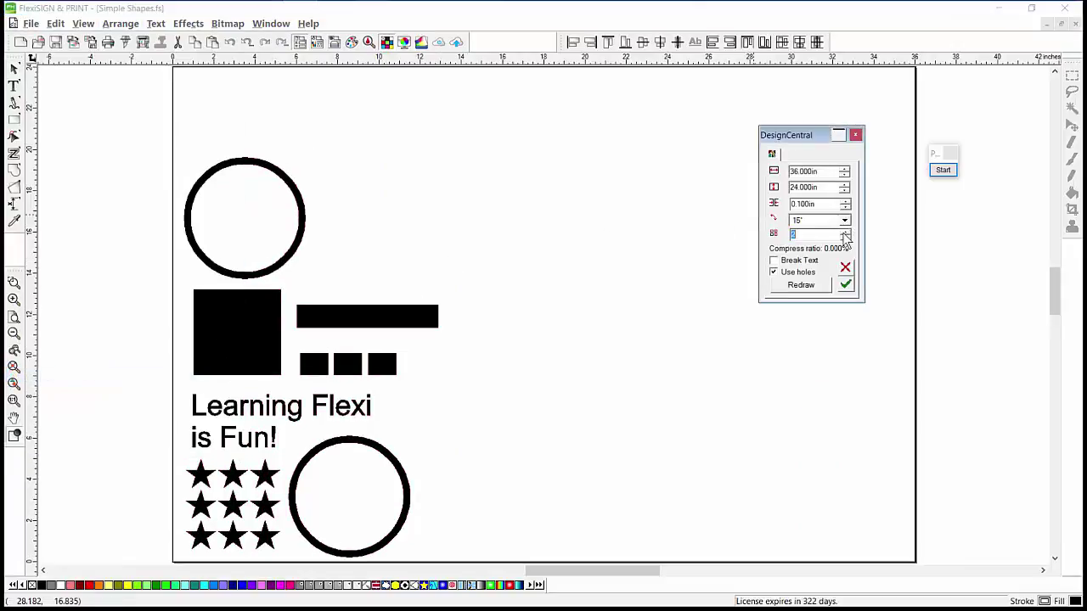
{"action": "left_click", "coordinate": [844, 285]}
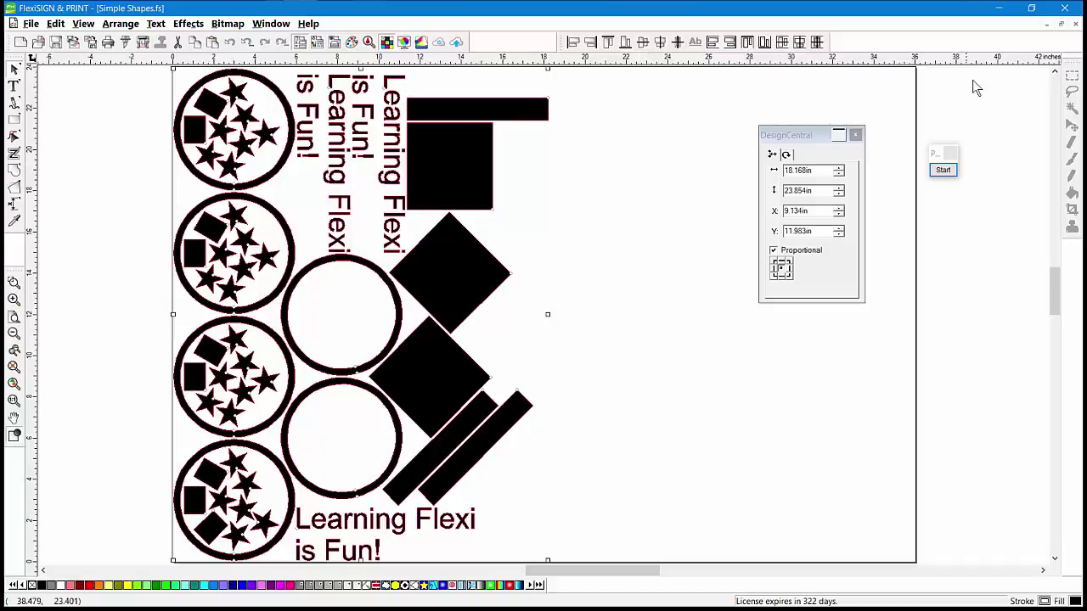
Close Simple Shapes.fs without saving the changes.
{"action": "left_click", "coordinate": [1075, 24]}
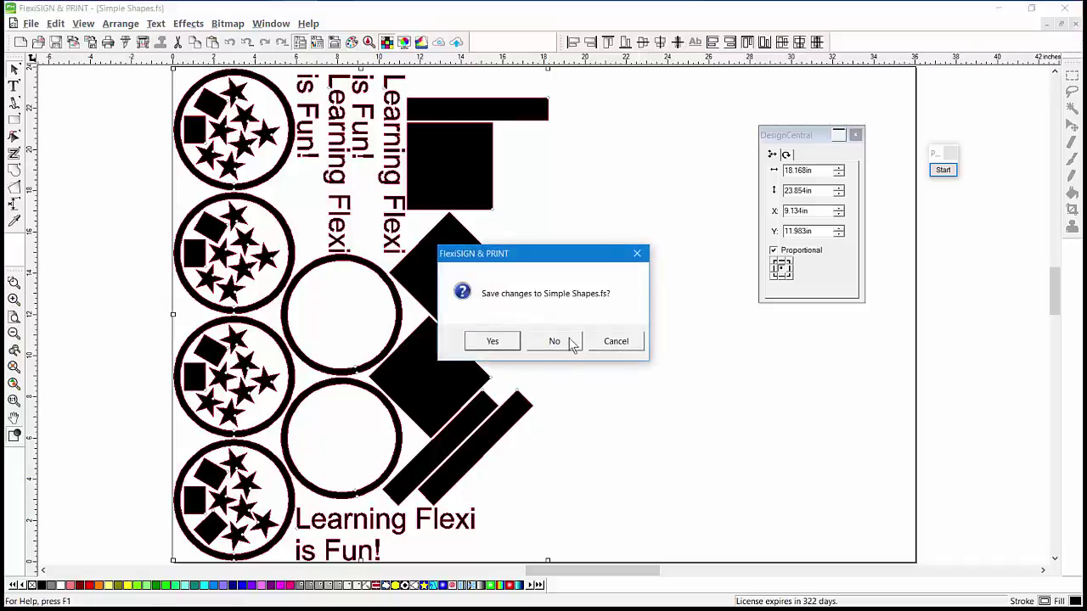
{"action": "left_click", "coordinate": [562, 338]}
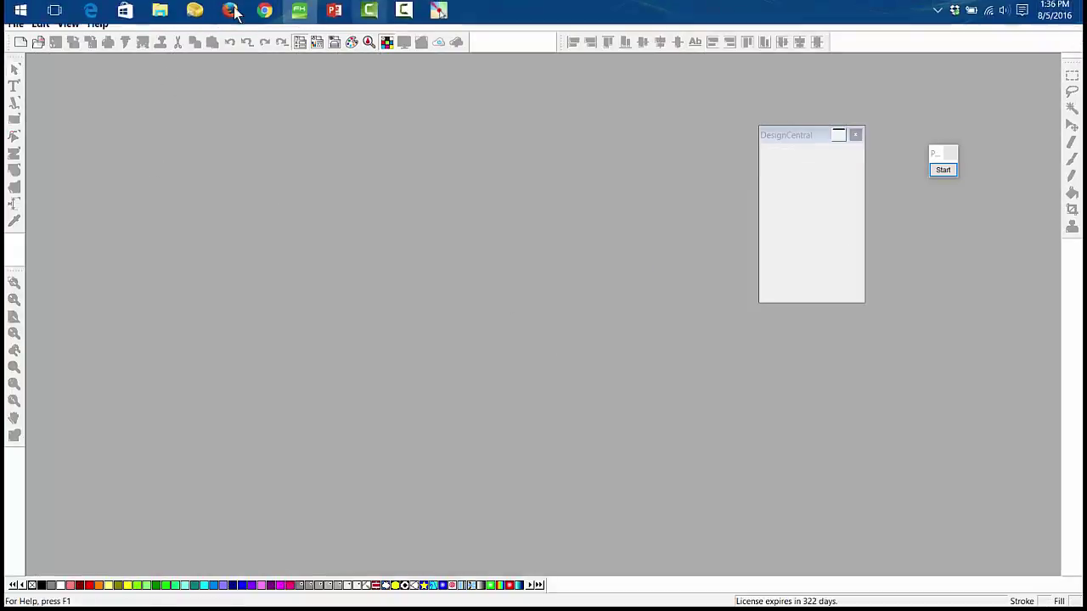
Switch to the True Shape Nesting slide show in PowerPoint and advance to the "Great for Printing" slide.
{"action": "key", "text": "alt+Tab"}
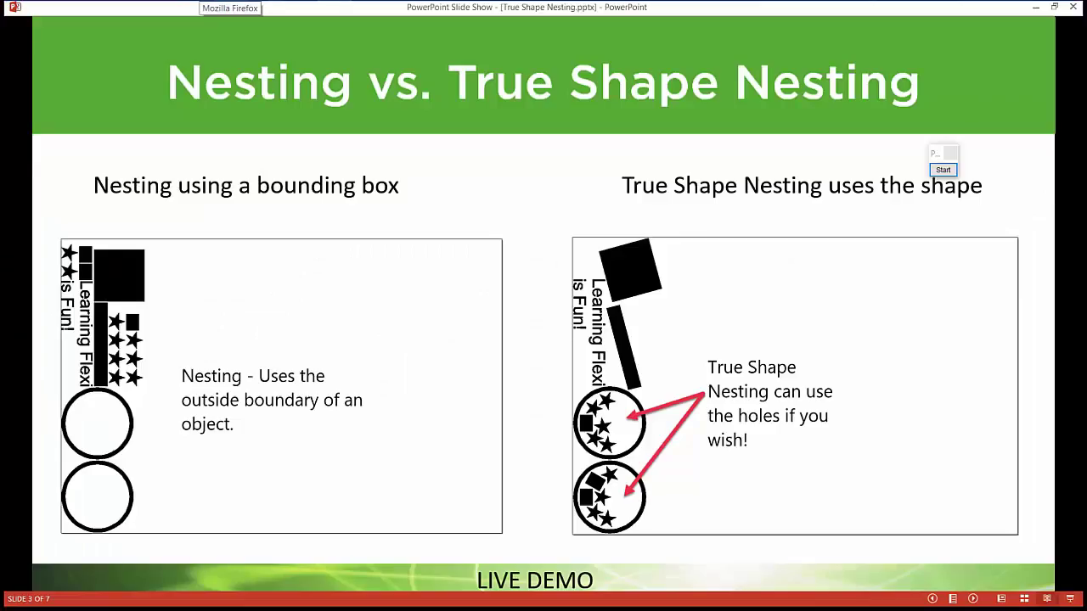
{"action": "key", "text": "Right"}
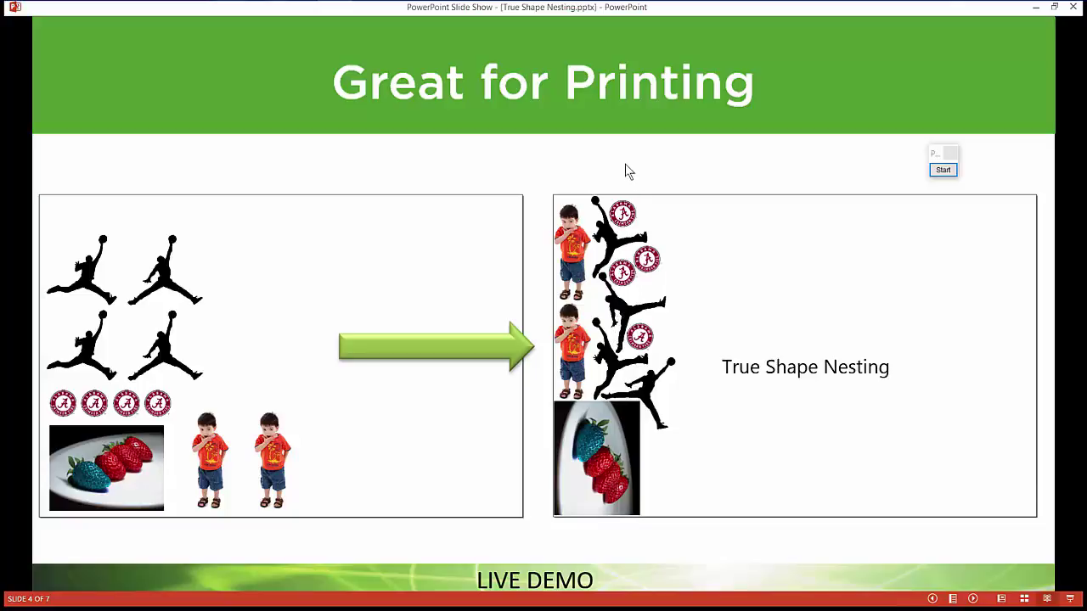
Switch back to FlexiSIGN & PRINT and open Nesting Bitmaps.fs.
{"action": "key", "text": "alt+Tab"}
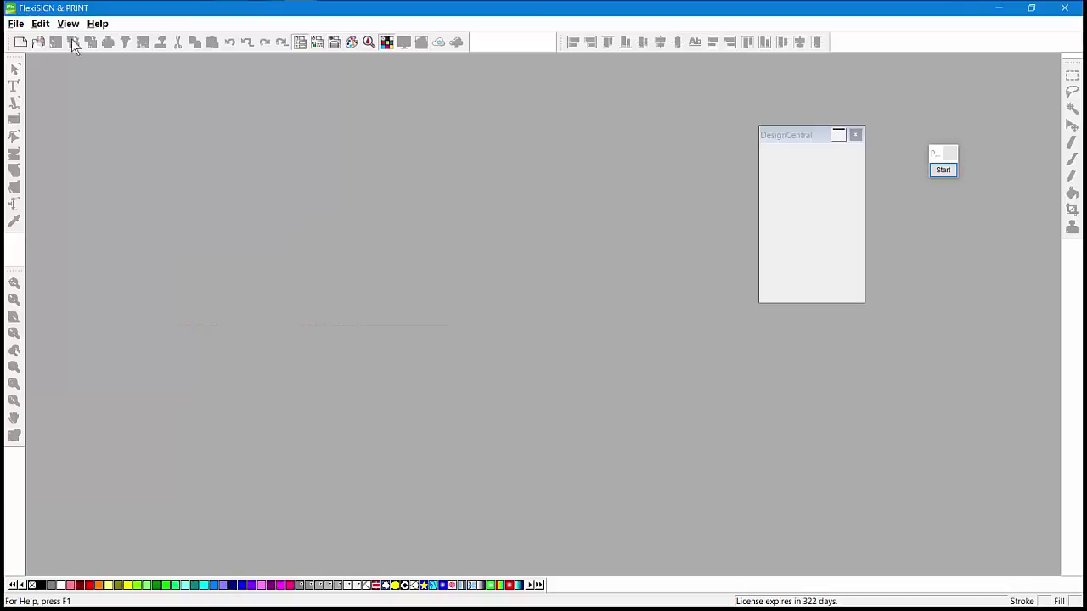
{"action": "left_click", "coordinate": [38, 42]}
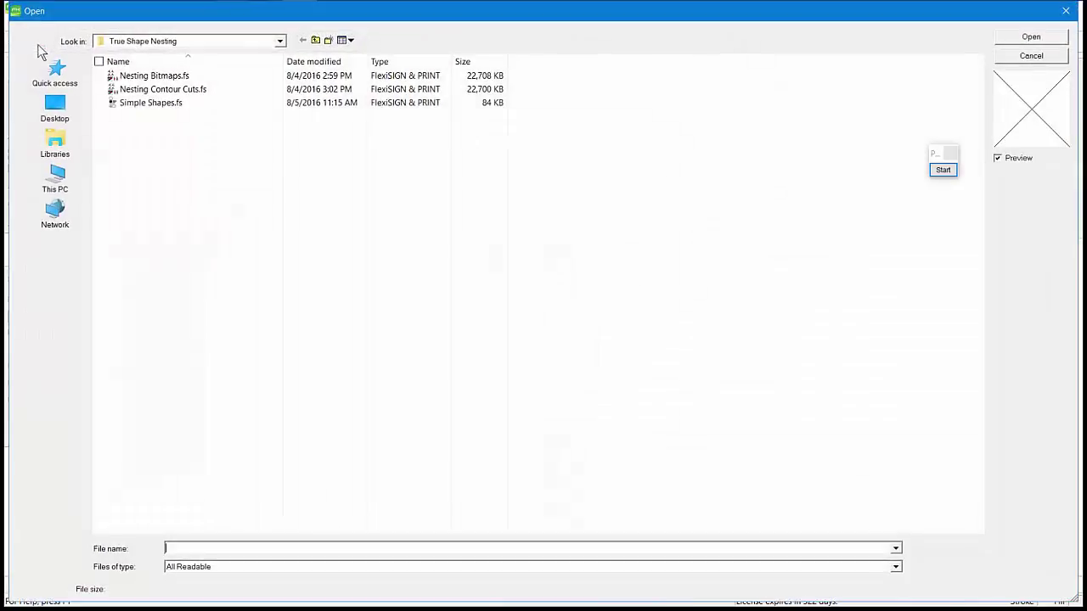
{"action": "double_click", "coordinate": [171, 75]}
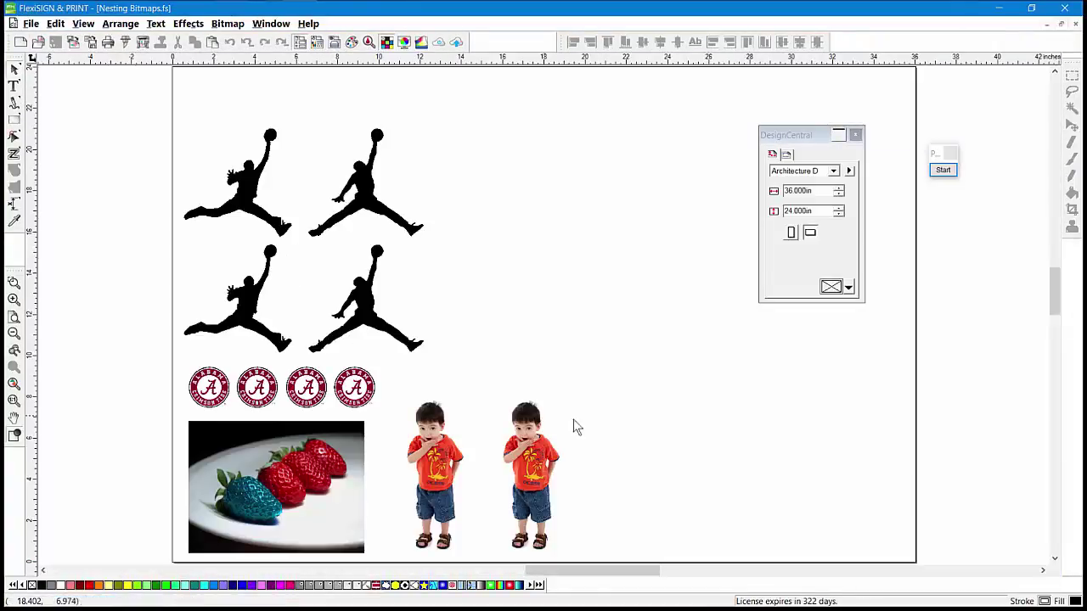
Nest all the bitmaps and silhouettes by bounding box with 0.100 in spacing and free rotation enabled.
{"action": "left_click_drag", "start_coordinate": [150, 99], "coordinate": [577, 553]}
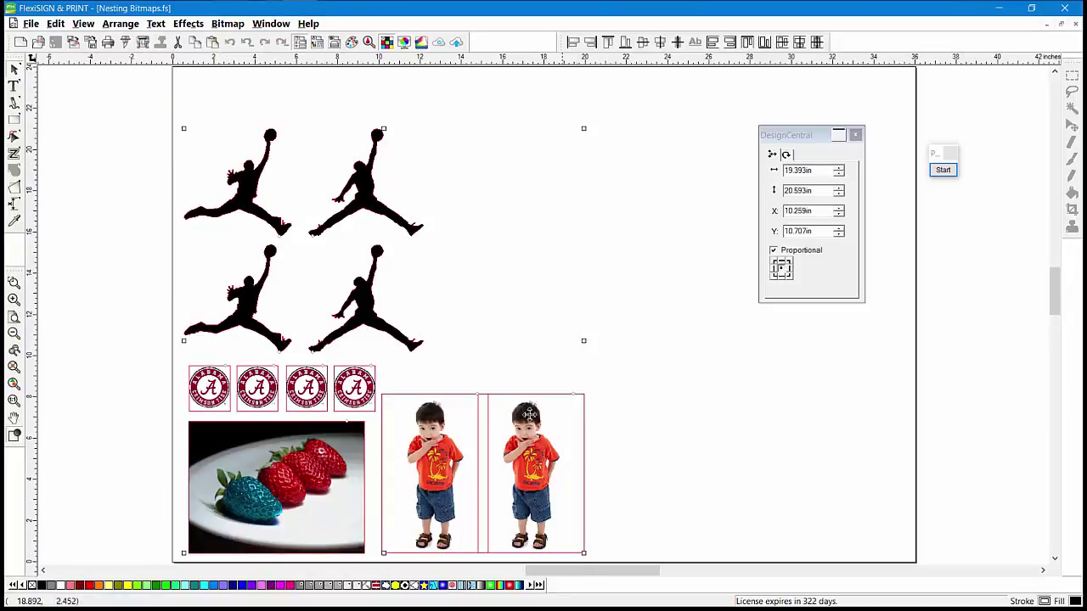
{"action": "left_click", "coordinate": [120, 22]}
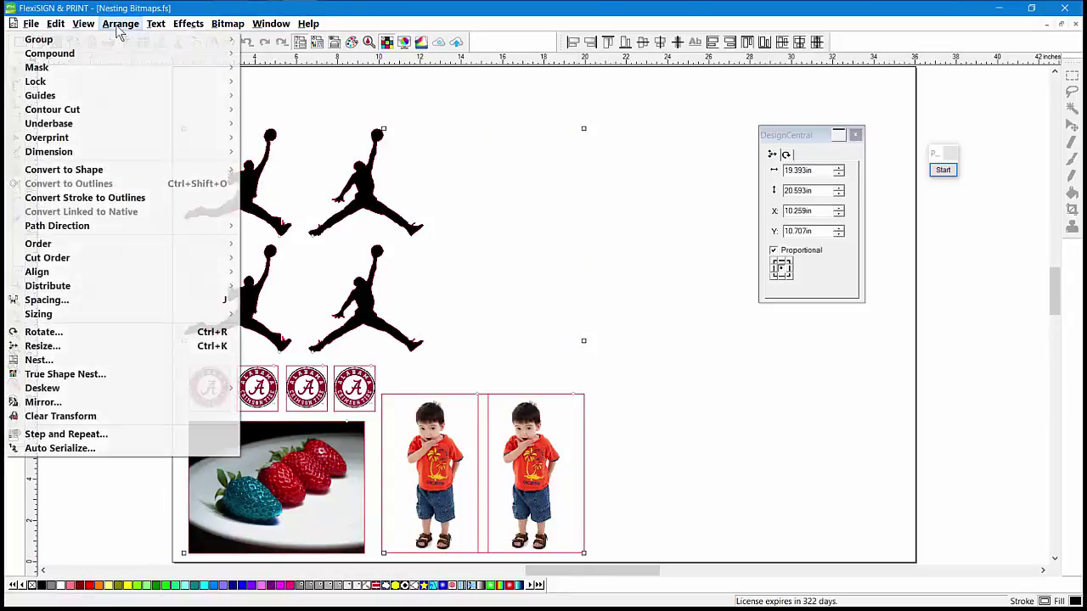
{"action": "left_click", "coordinate": [87, 360]}
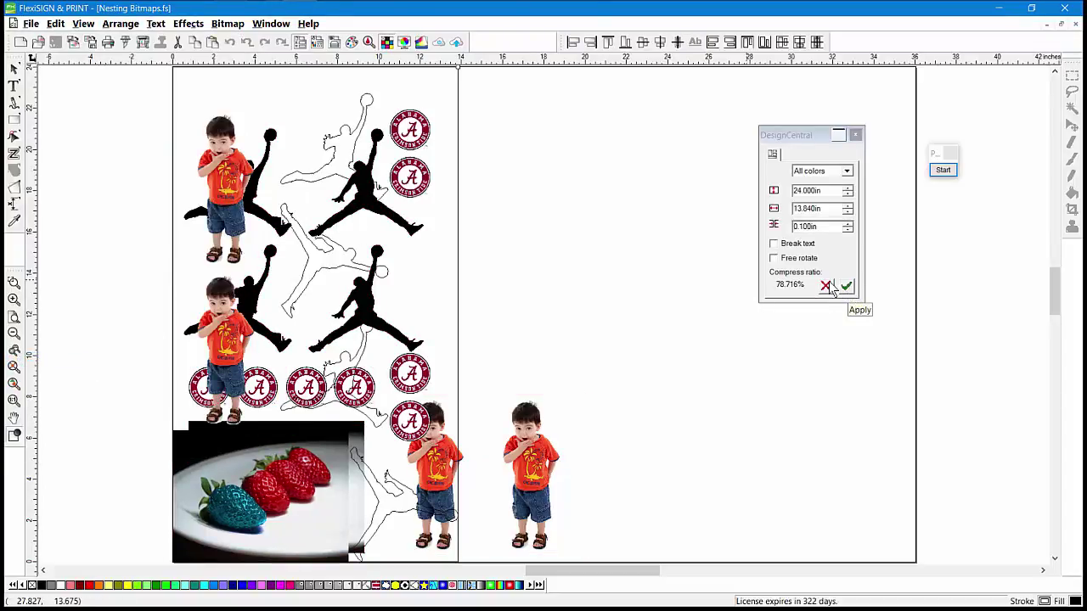
{"action": "left_click", "coordinate": [782, 259]}
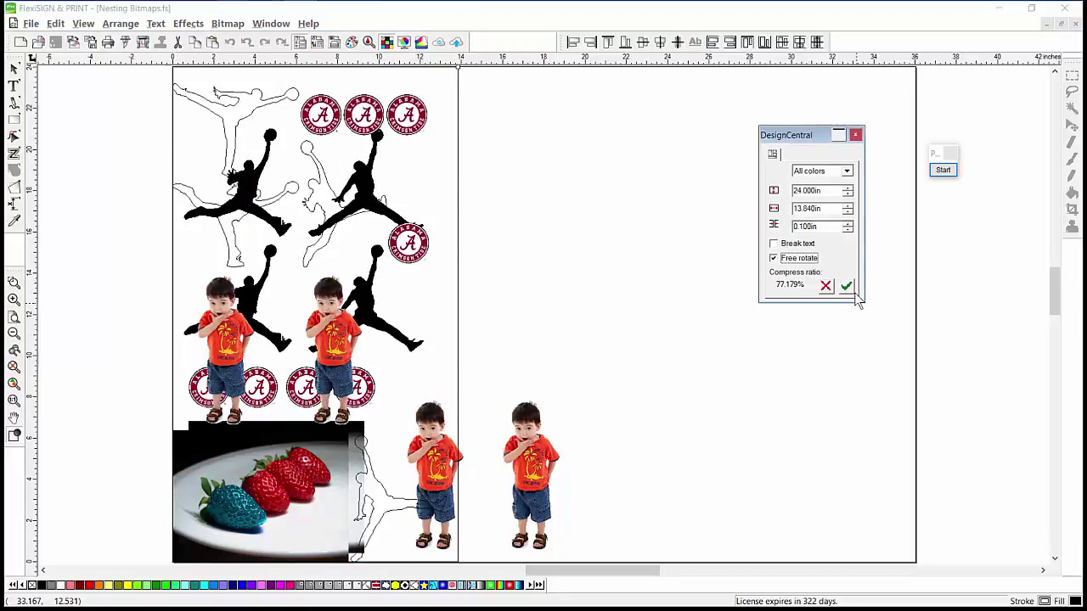
{"action": "left_click", "coordinate": [846, 286]}
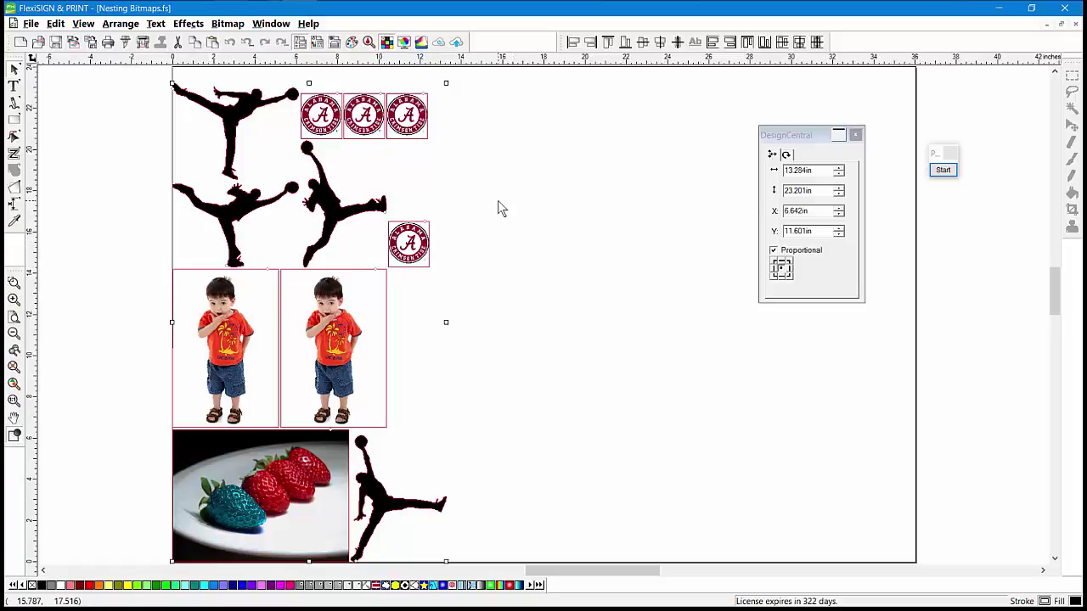
Undo the bounding-box nest and true-shape nest one copy of all the artwork with 0.100 in spacing, 15° rotation and holes used.
{"action": "left_click", "coordinate": [229, 42]}
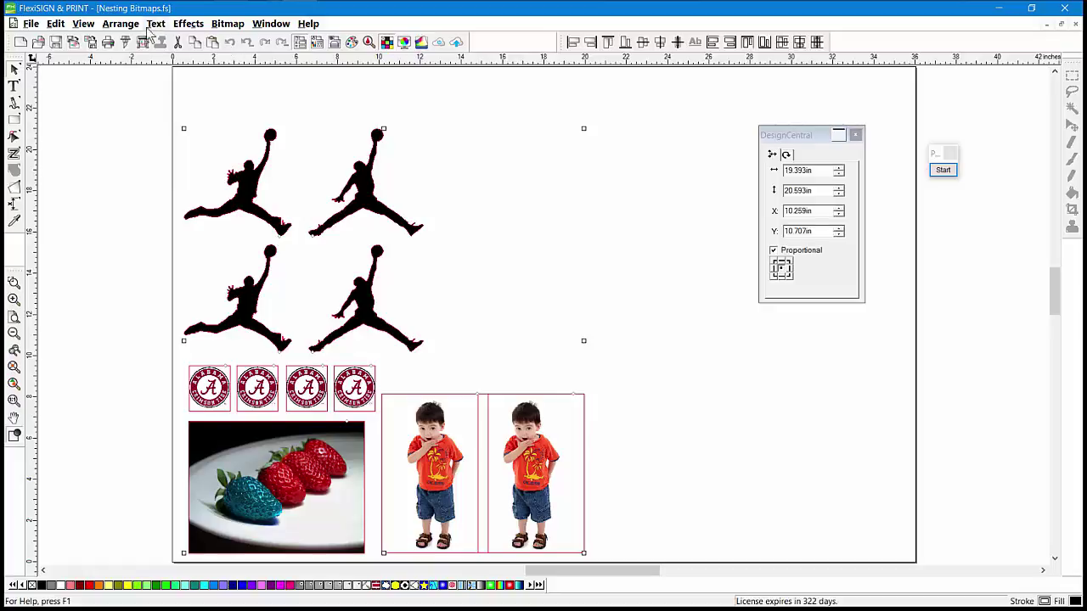
{"action": "left_click", "coordinate": [119, 23]}
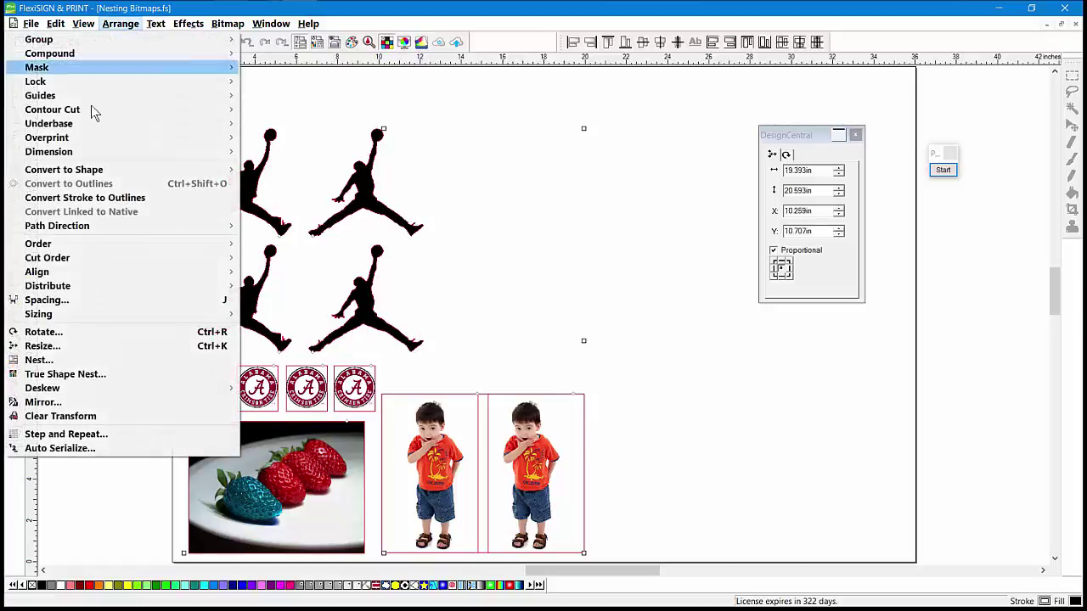
{"action": "left_click", "coordinate": [93, 372]}
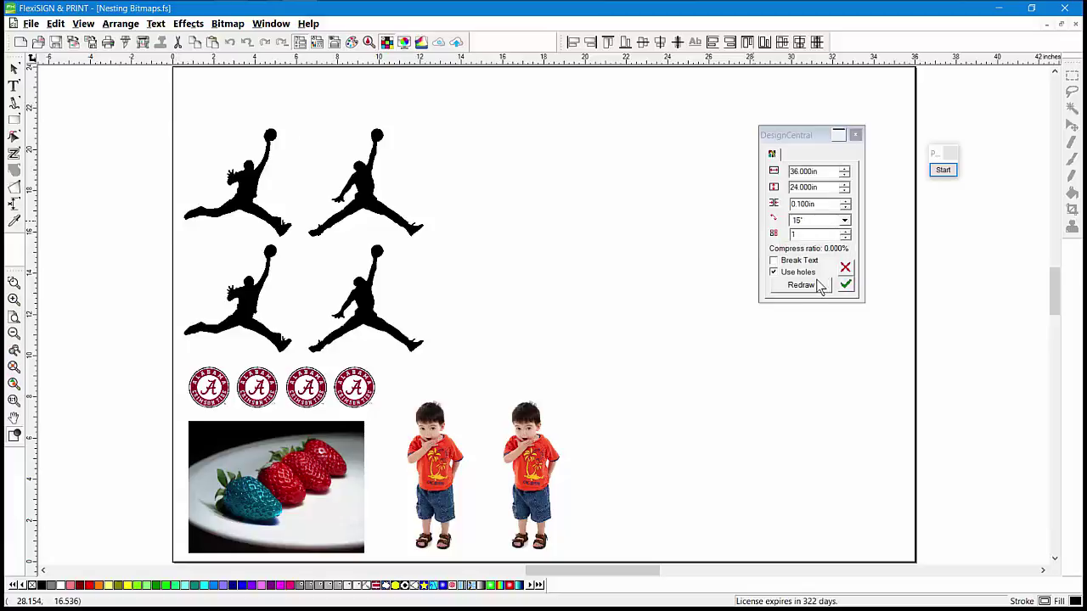
{"action": "left_click", "coordinate": [804, 289]}
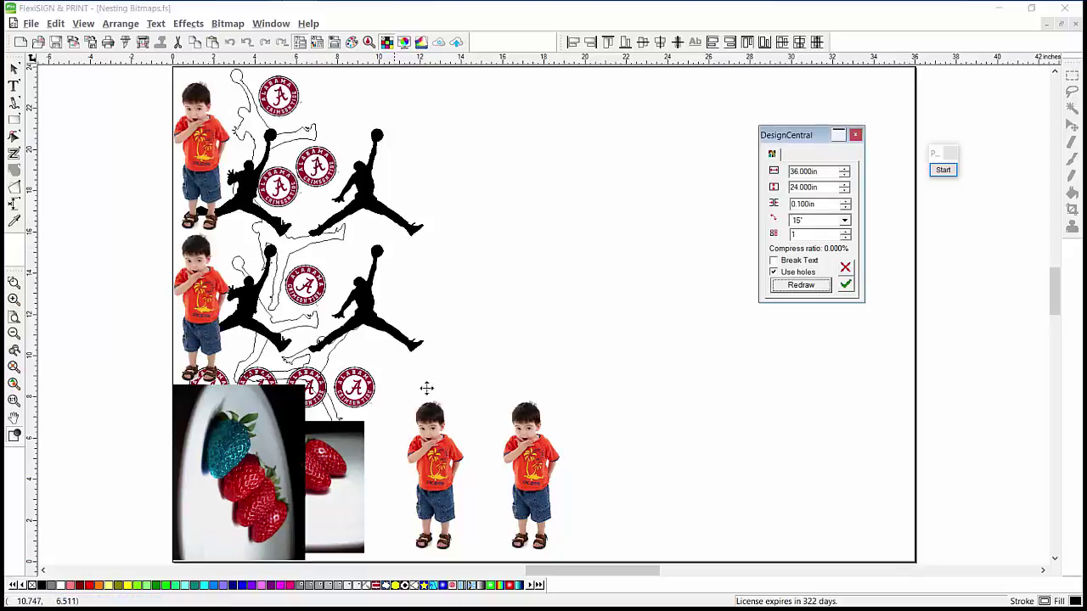
{"action": "left_click", "coordinate": [846, 288]}
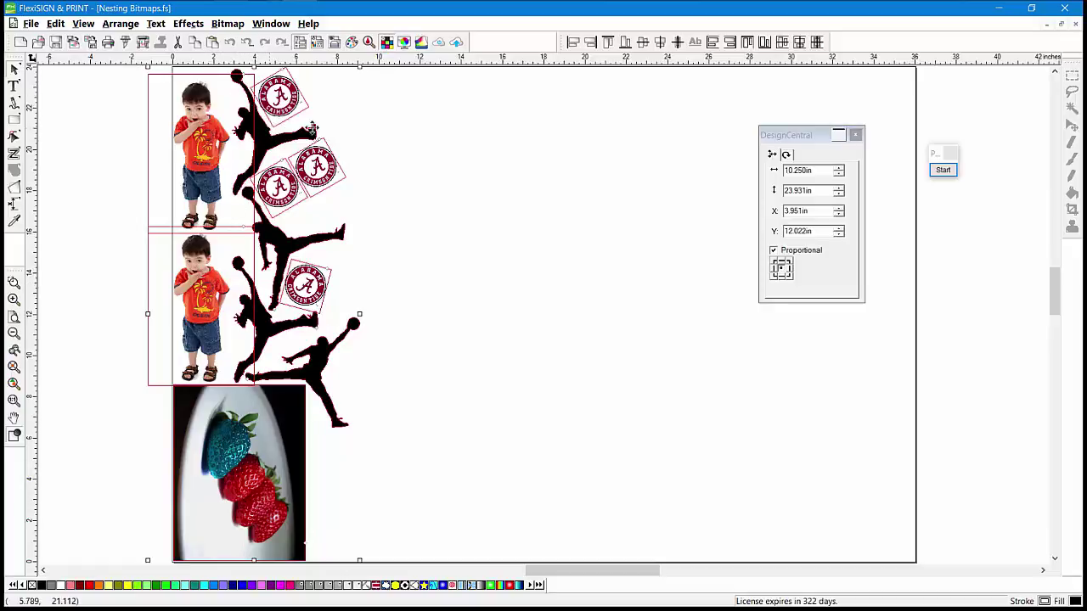
Clear the selection of the nested artwork and close Nesting Bitmaps.fs without saving the changes.
{"action": "left_click", "coordinate": [440, 210]}
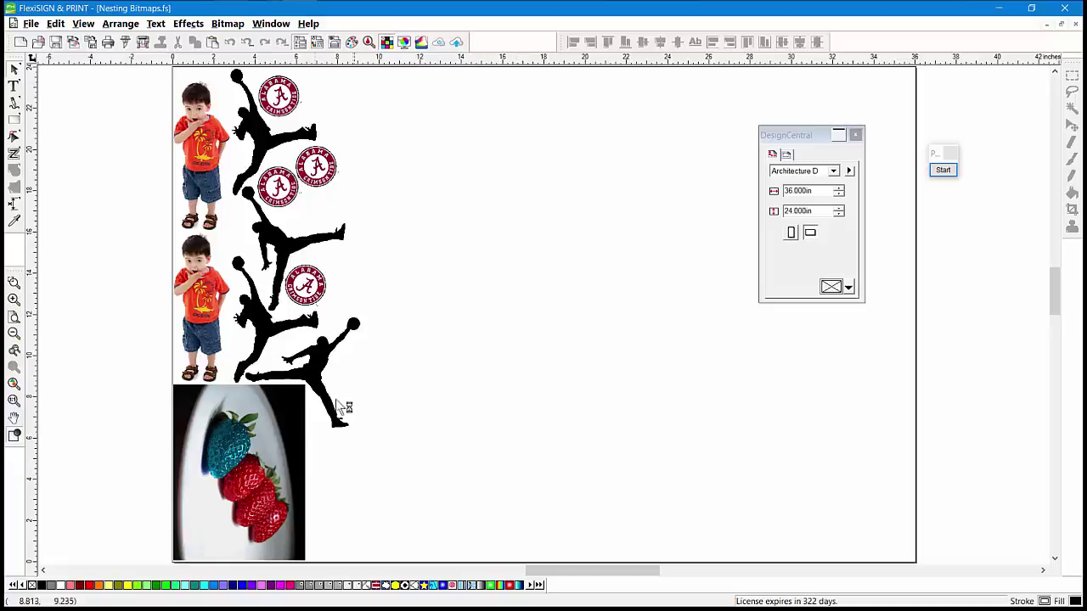
{"action": "left_click", "coordinate": [238, 429]}
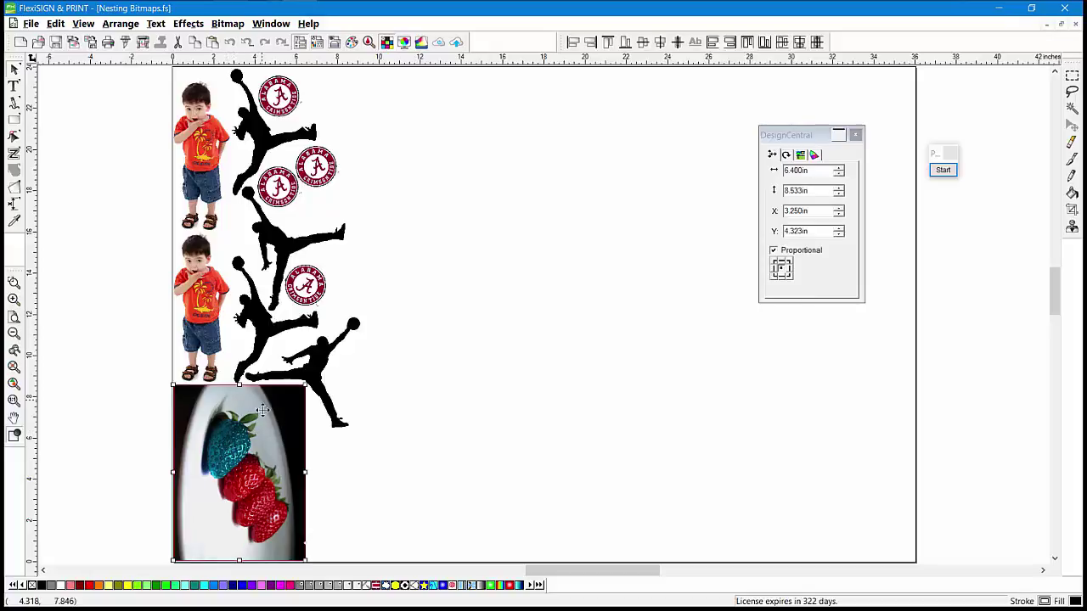
{"action": "left_click", "coordinate": [522, 224]}
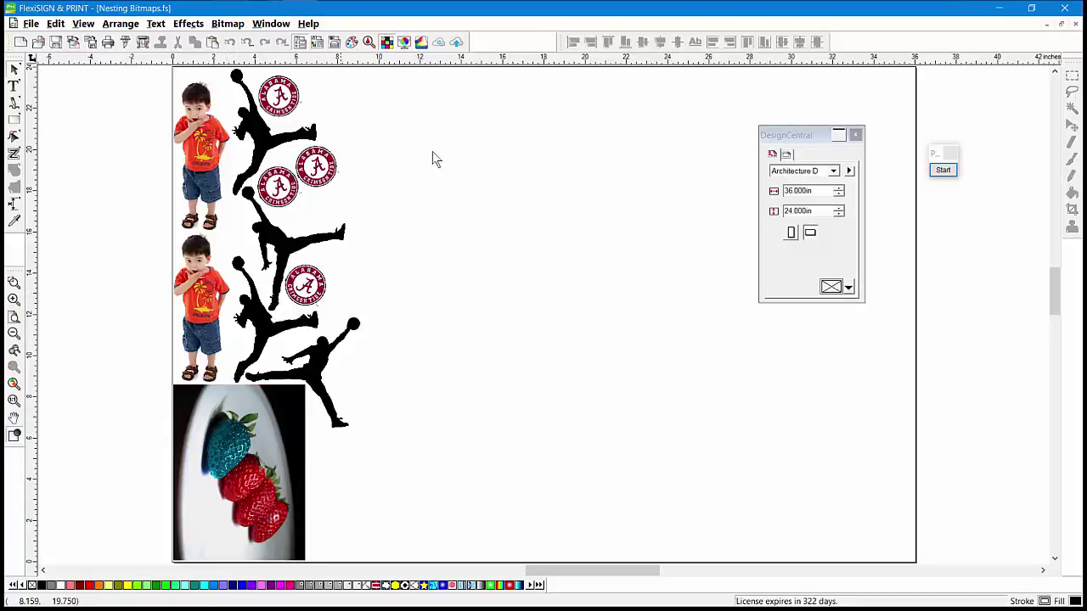
{"action": "left_click", "coordinate": [1075, 24]}
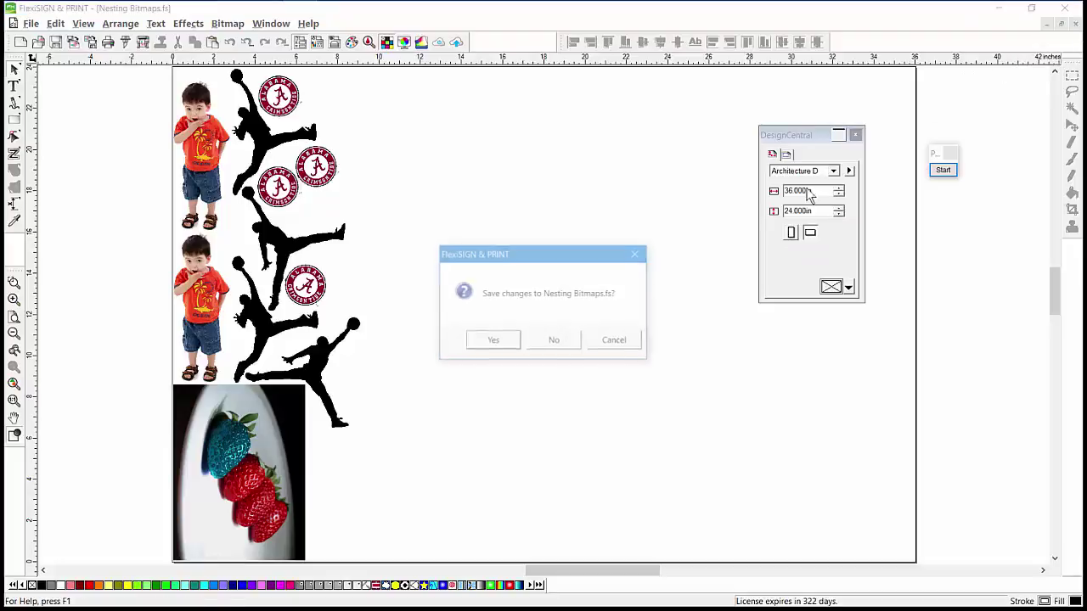
{"action": "left_click", "coordinate": [547, 343]}
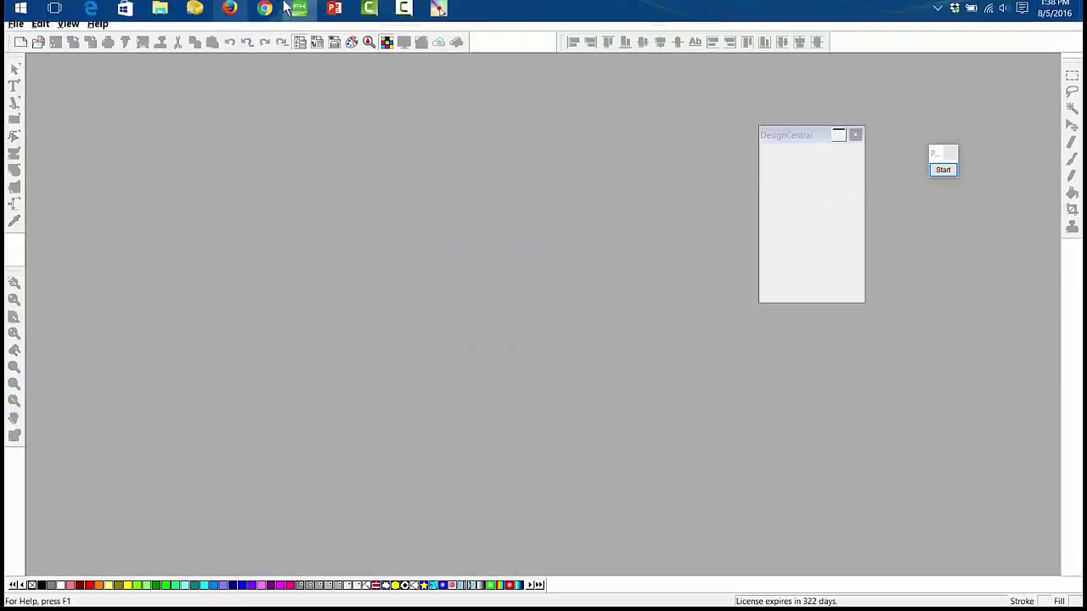
Advance the PowerPoint slide show to the "Great for Contour Cutting" slide, and open Nesting Contour Cuts.fs in FlexiSIGN & PRINT.
{"action": "left_click", "coordinate": [332, 12]}
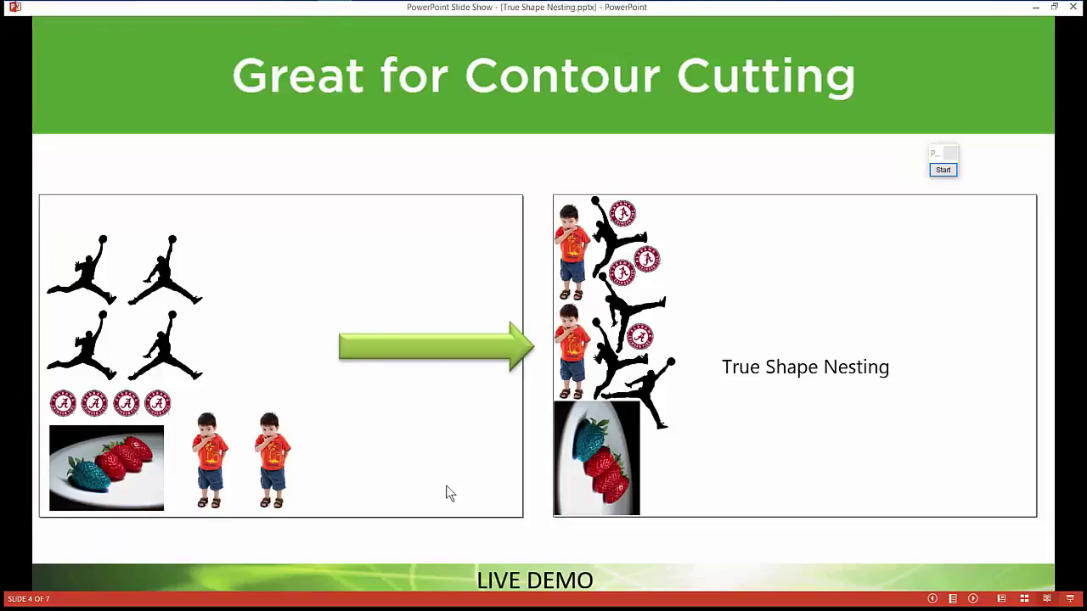
{"action": "left_click", "coordinate": [446, 485]}
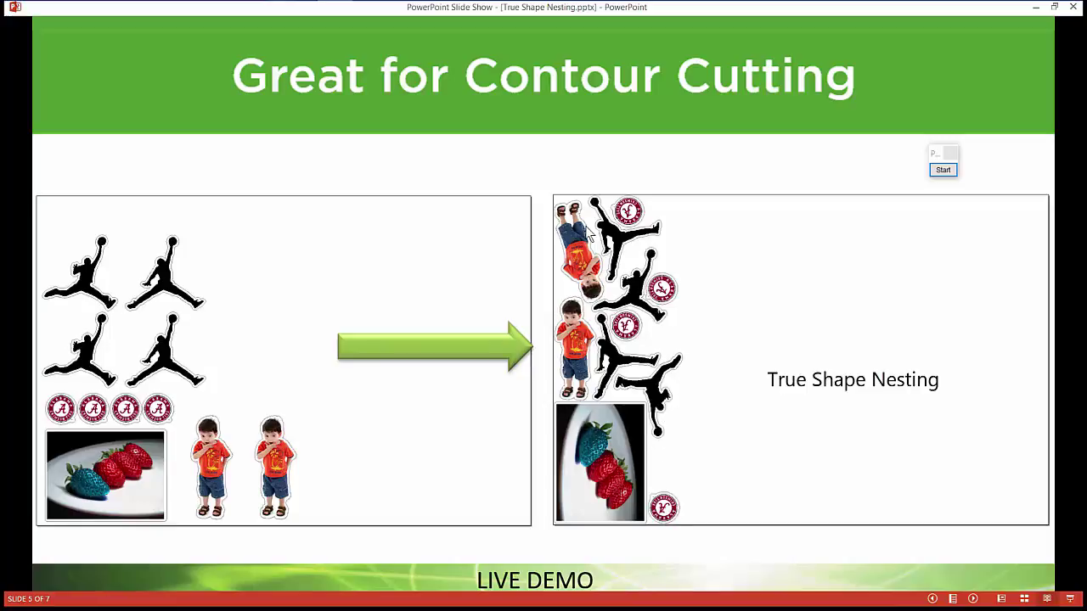
{"action": "key", "text": "alt+Tab"}
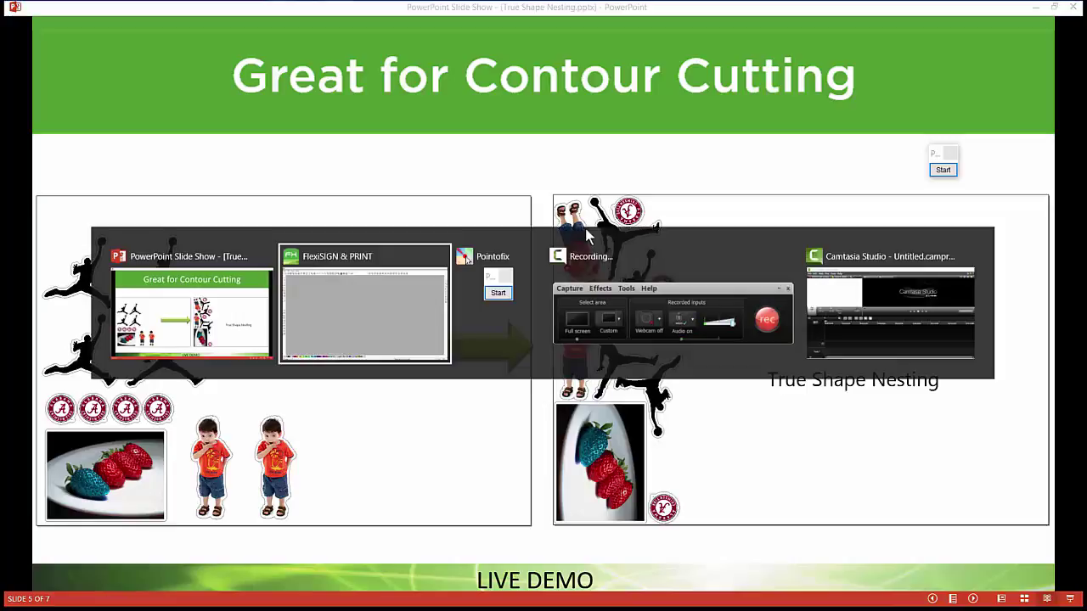
{"action": "left_click", "coordinate": [37, 42]}
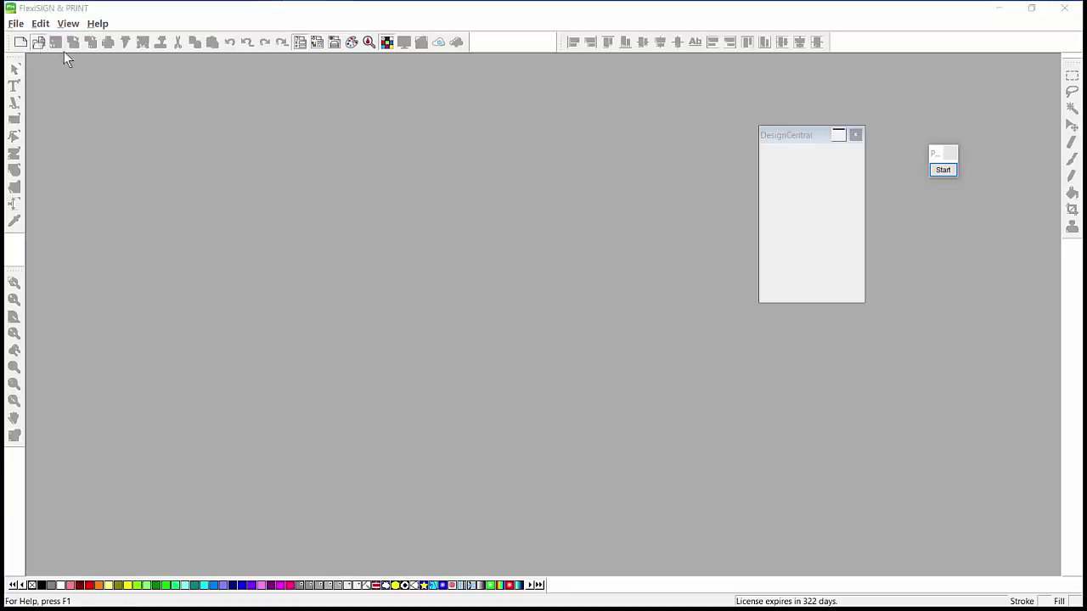
{"action": "double_click", "coordinate": [162, 91]}
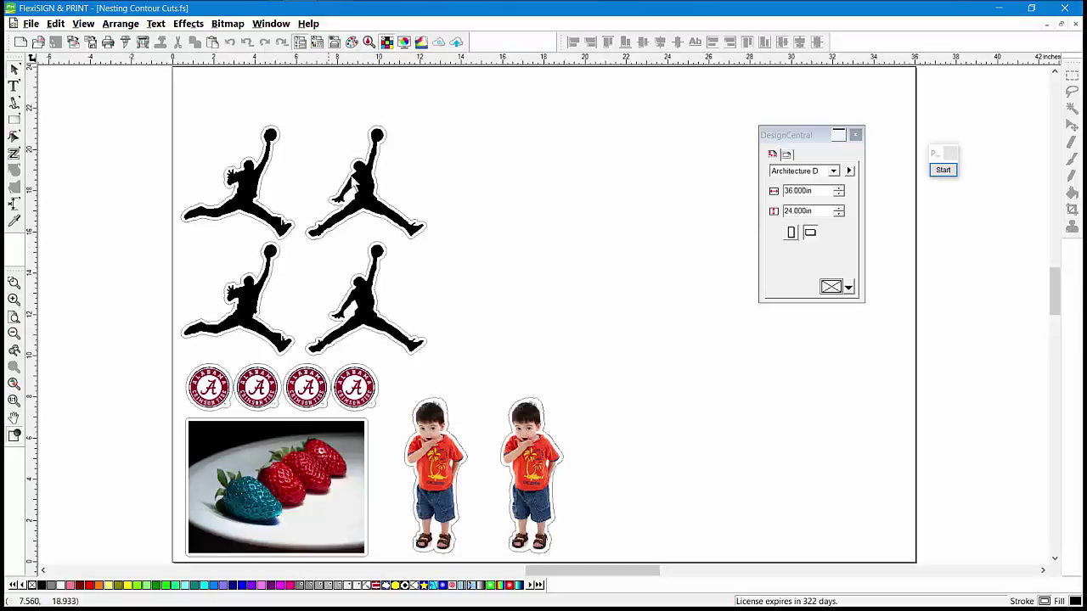
Select all the contour-cut artwork and preview a regular Nest with 0.100 in spacing and free rotation.
{"action": "left_click_drag", "start_coordinate": [150, 114], "coordinate": [604, 552]}
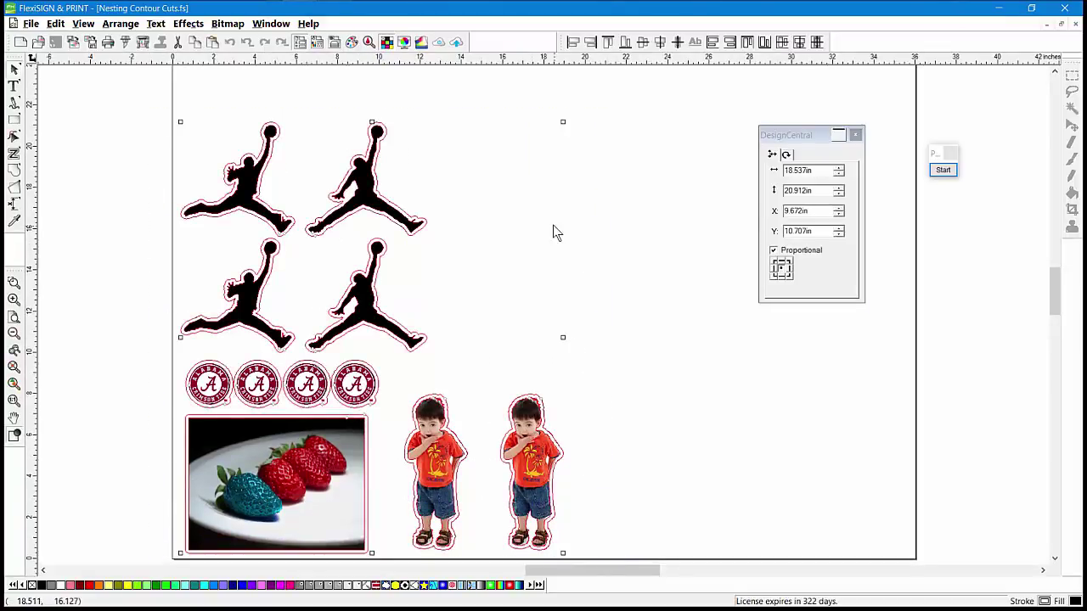
{"action": "left_click", "coordinate": [121, 24]}
{"action": "left_click", "coordinate": [80, 360]}
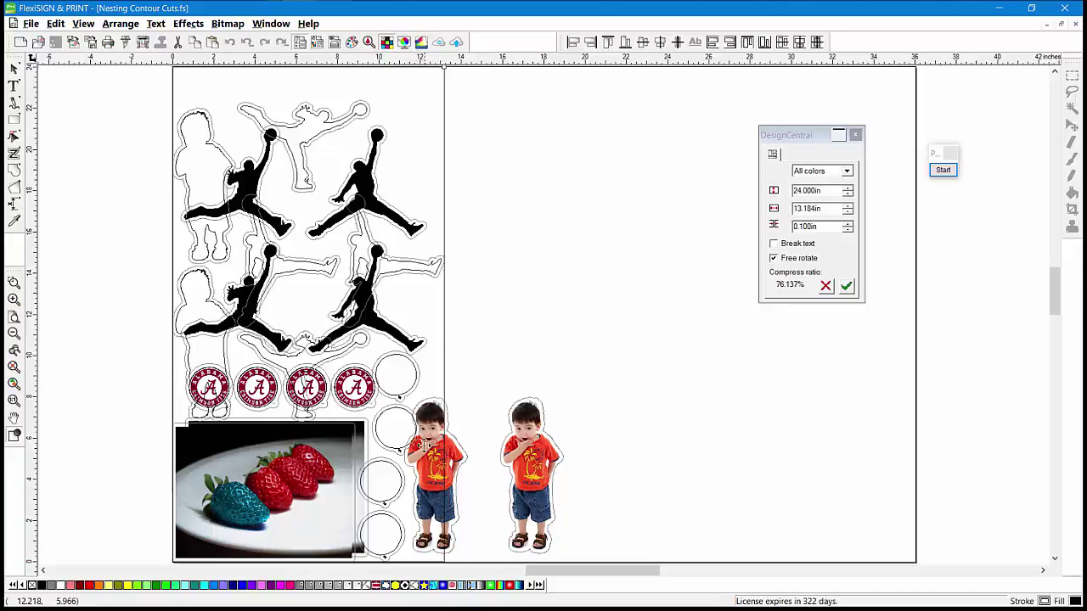
True-shape nest two copies of all the contour-cut artwork with 0.100 in spacing, 15° rotation and holes used, and deselect the artwork.
{"action": "left_click", "coordinate": [122, 25]}
{"action": "left_click", "coordinate": [85, 375]}
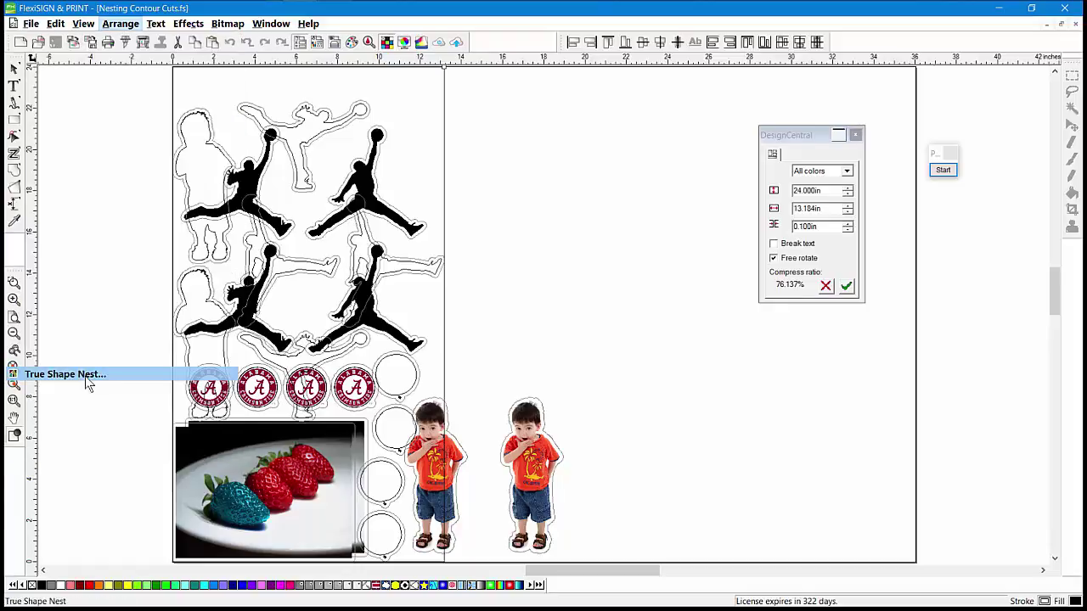
{"action": "left_click", "coordinate": [798, 286]}
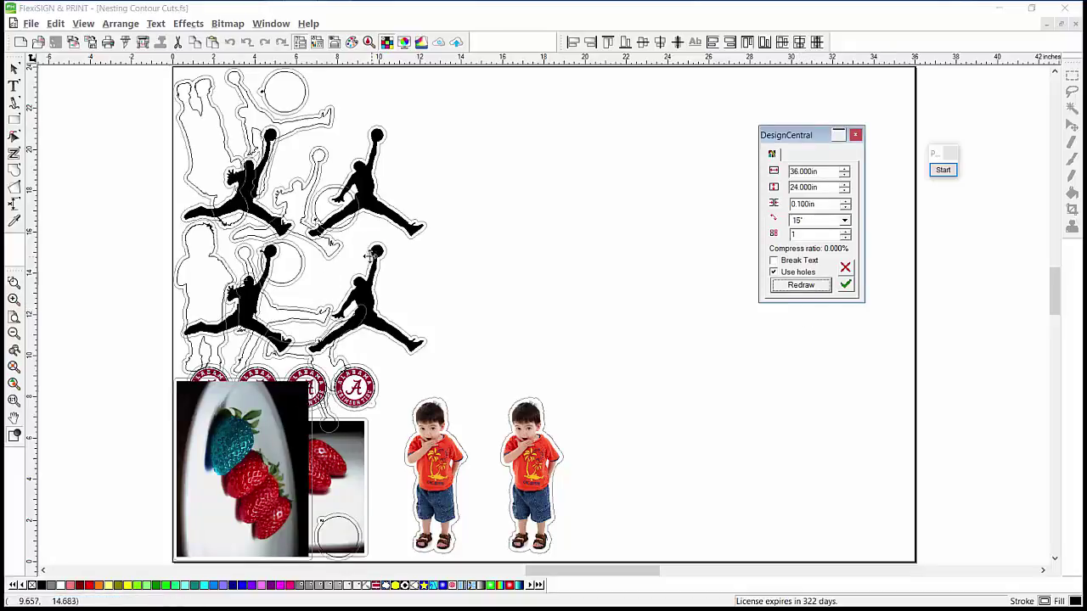
{"action": "left_click", "coordinate": [845, 232]}
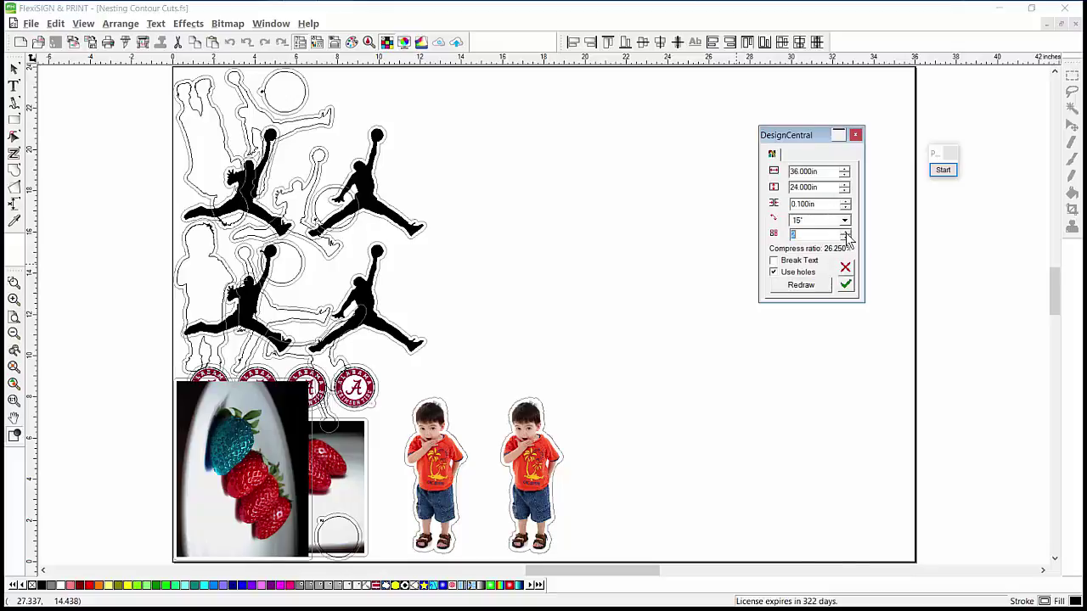
{"action": "left_click", "coordinate": [845, 285]}
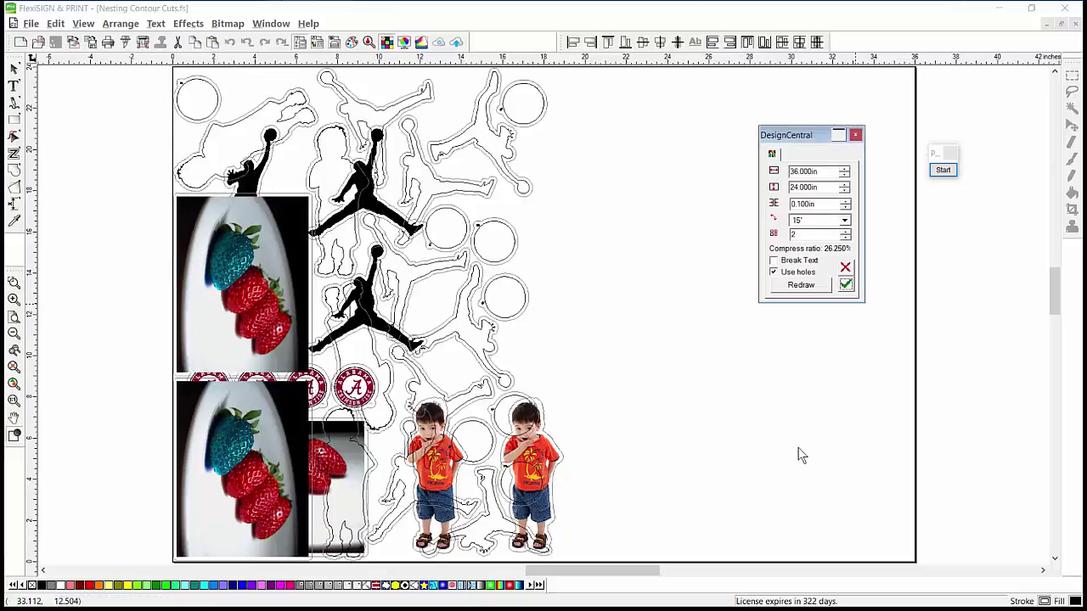
{"action": "left_click", "coordinate": [713, 412]}
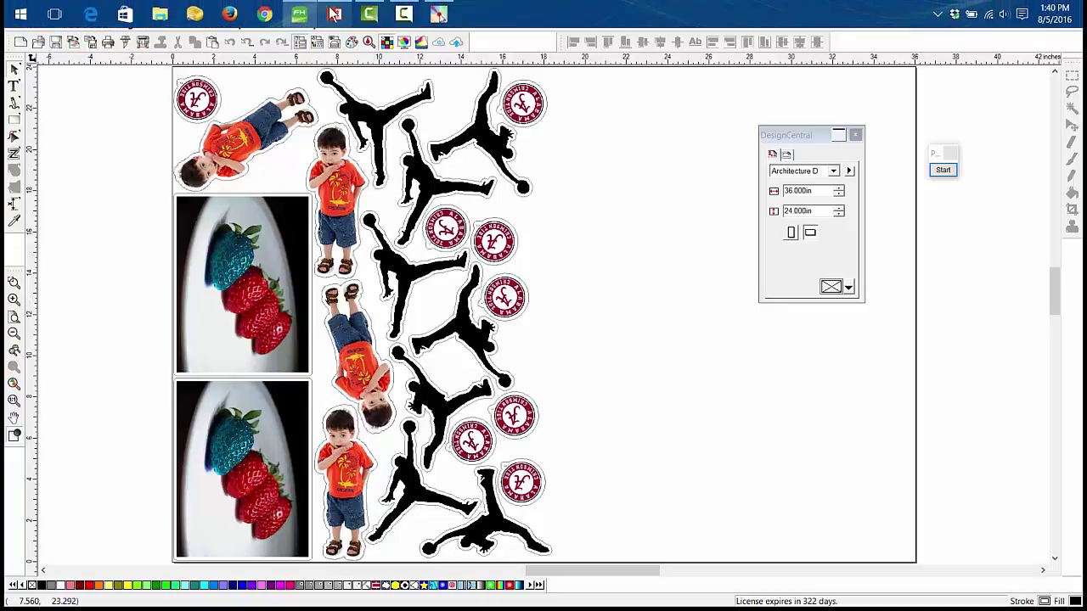
Advance the PowerPoint slide show to the "Use with Cut Animator" slide and return to FlexiSIGN & PRINT.
{"action": "left_click", "coordinate": [338, 15]}
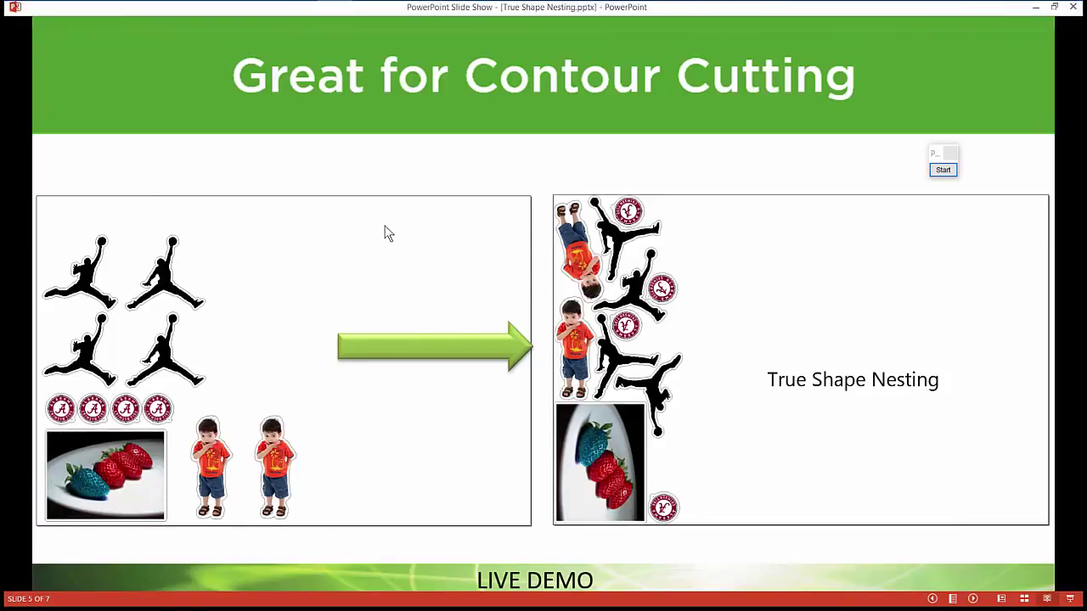
{"action": "left_click", "coordinate": [386, 233]}
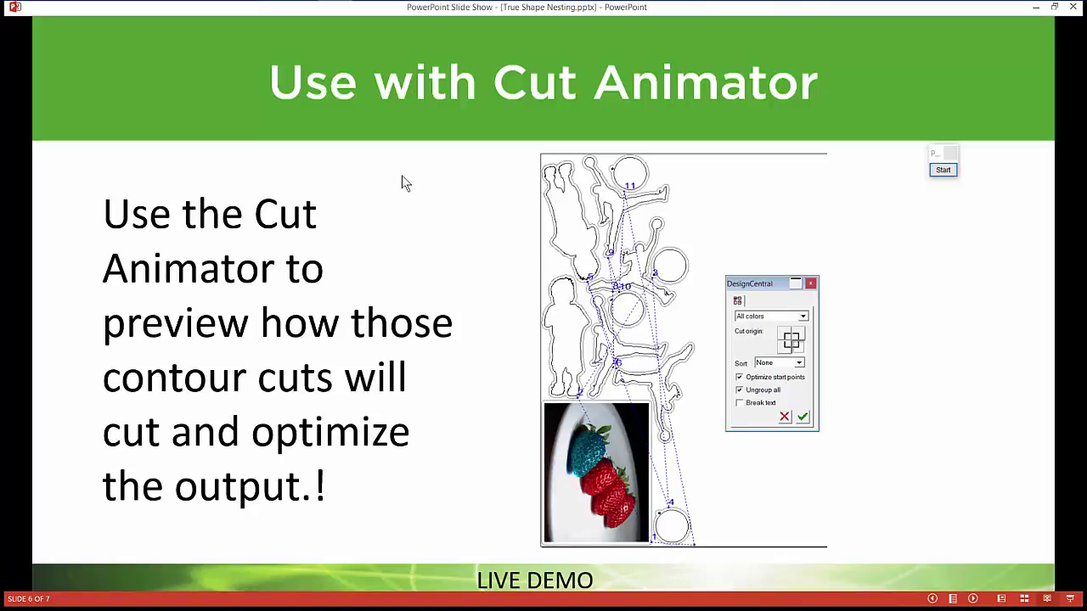
{"action": "key", "text": "alt+Tab"}
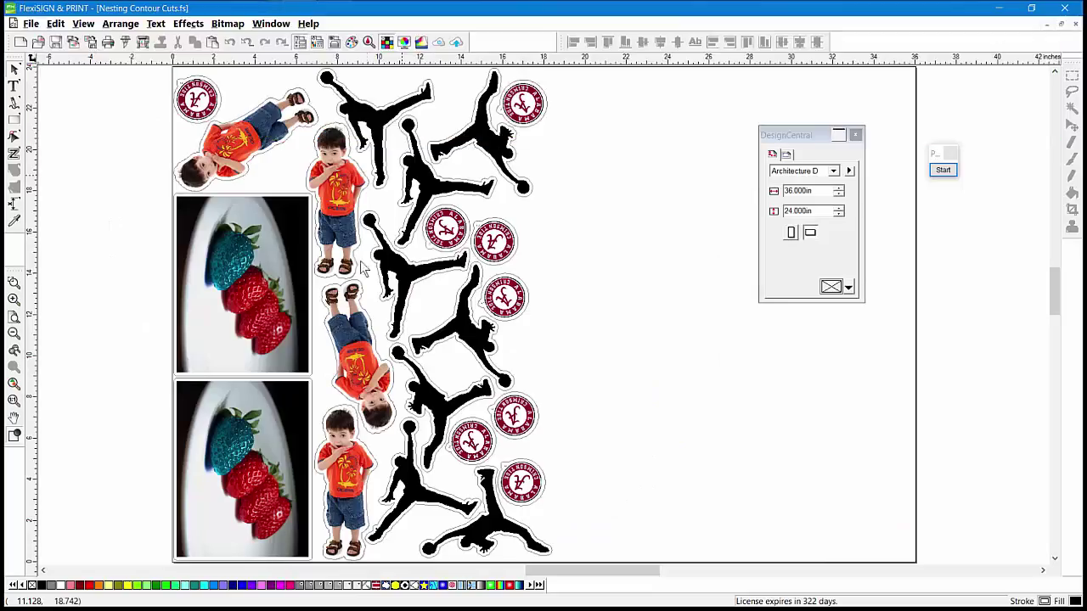
Reorder the contour cuts of the nested artwork with the sort set to Maximize speed.
{"action": "left_click", "coordinate": [118, 26]}
{"action": "mouse_move", "coordinate": [93, 257]}
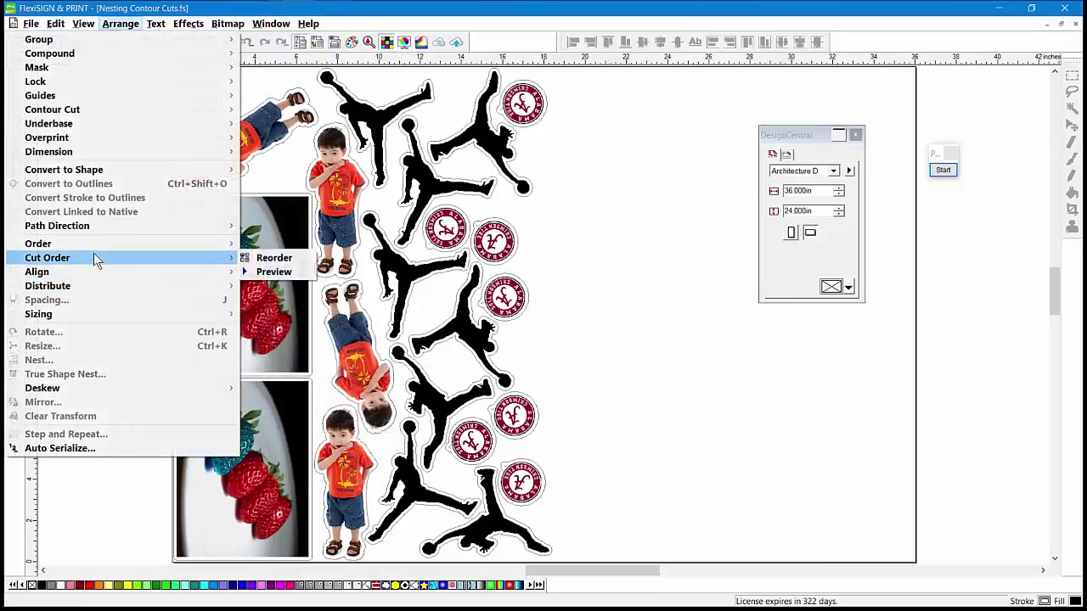
{"action": "left_click", "coordinate": [270, 259]}
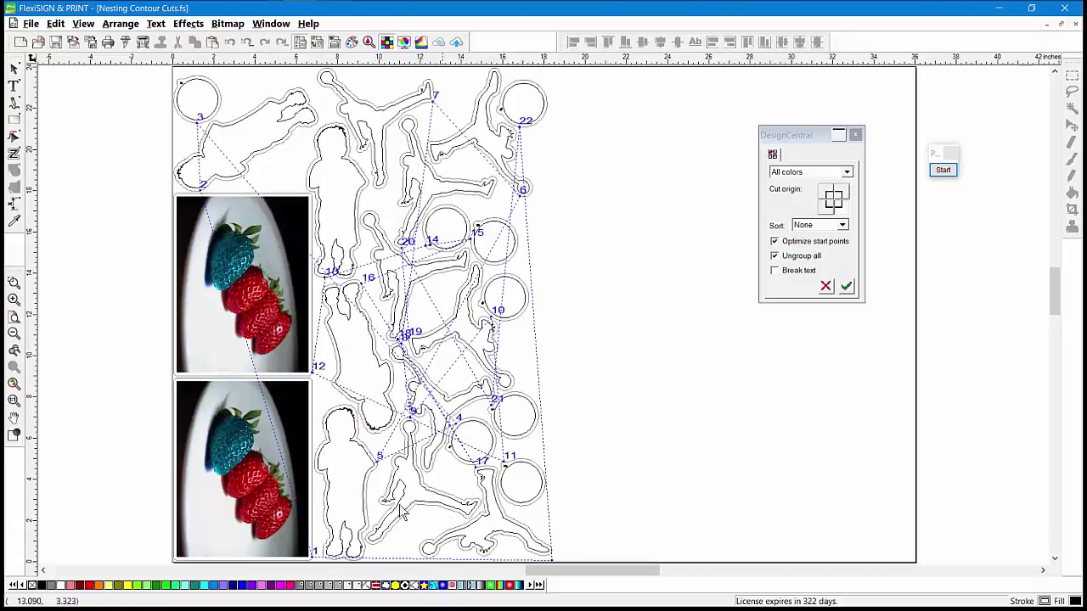
{"action": "left_click", "coordinate": [842, 225]}
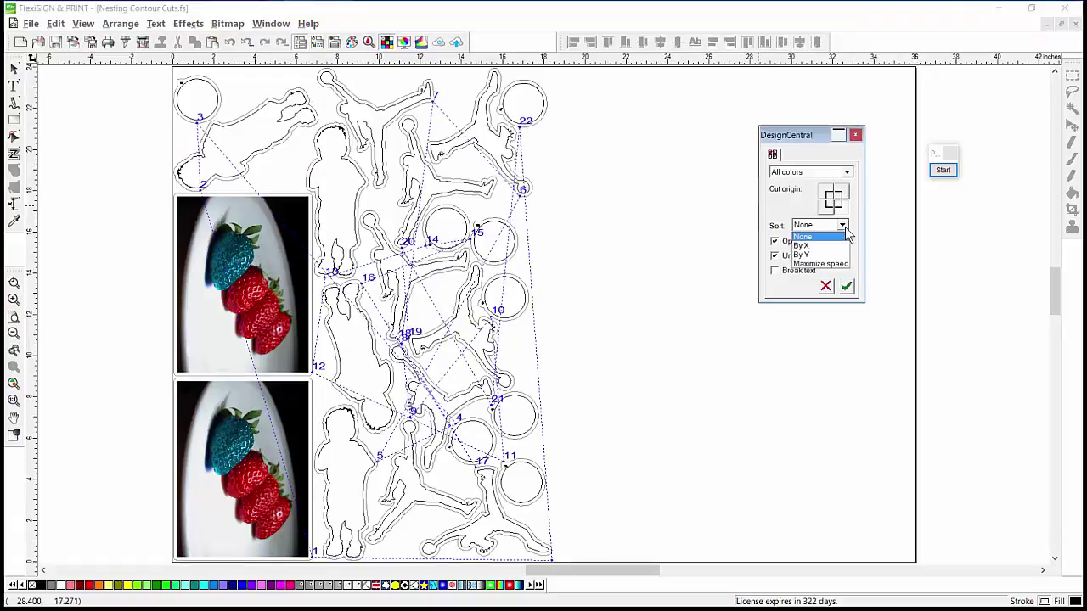
{"action": "left_click", "coordinate": [824, 268]}
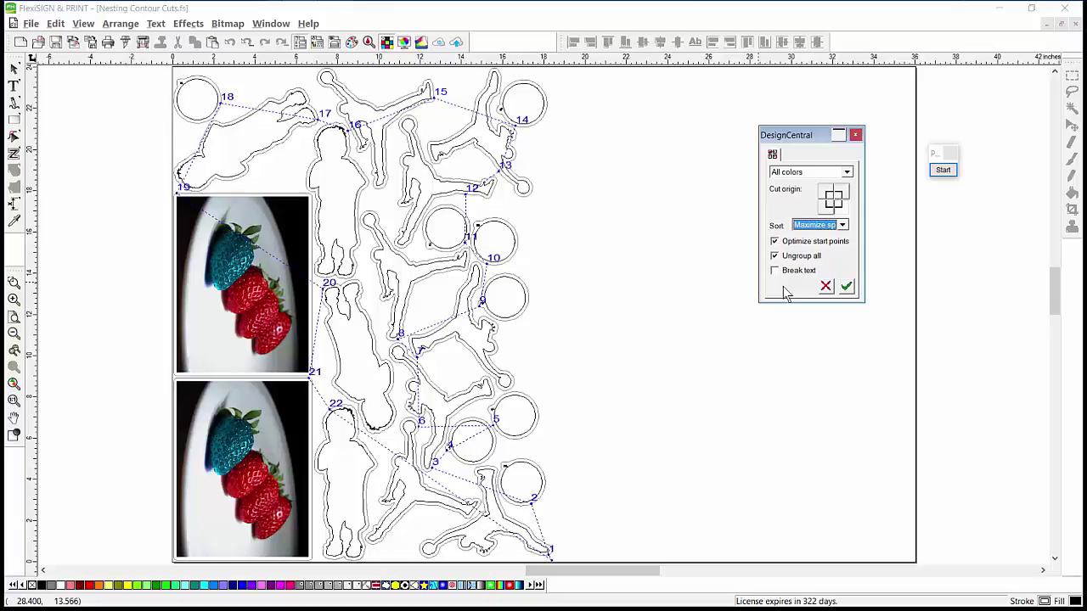
{"action": "left_click", "coordinate": [846, 287]}
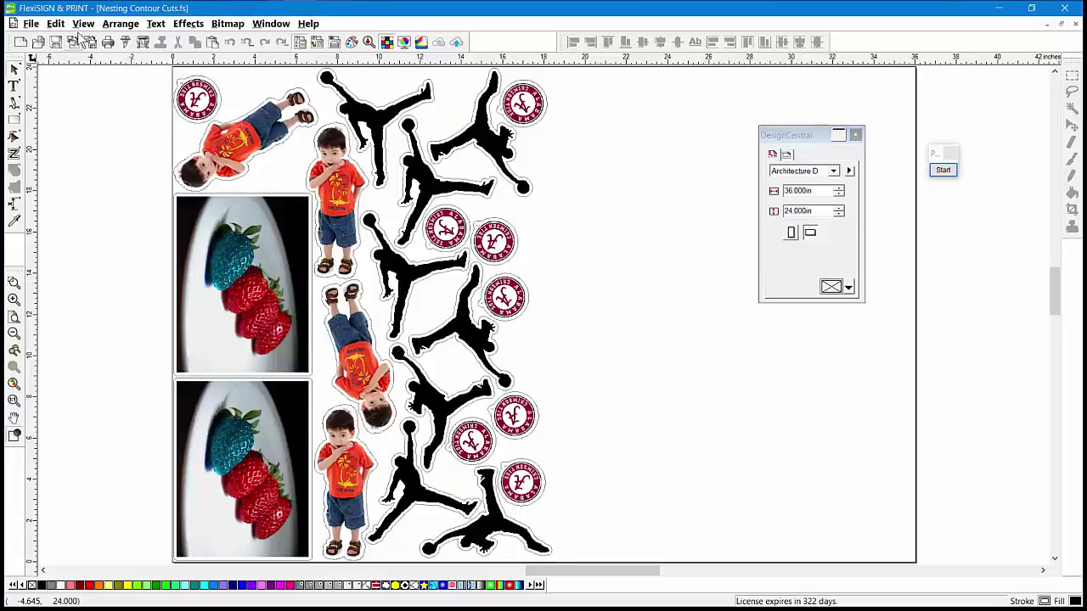
Preview the cut order animation of all colors at the highest speed, and switch back to the PowerPoint slide show.
{"action": "left_click", "coordinate": [120, 23]}
{"action": "mouse_move", "coordinate": [147, 265]}
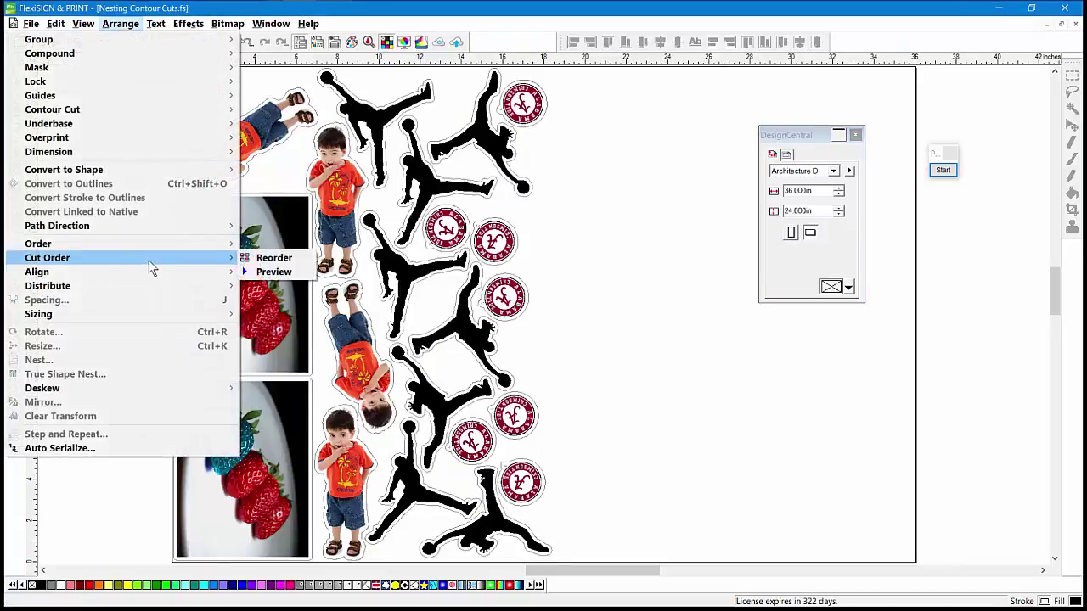
{"action": "left_click", "coordinate": [273, 271]}
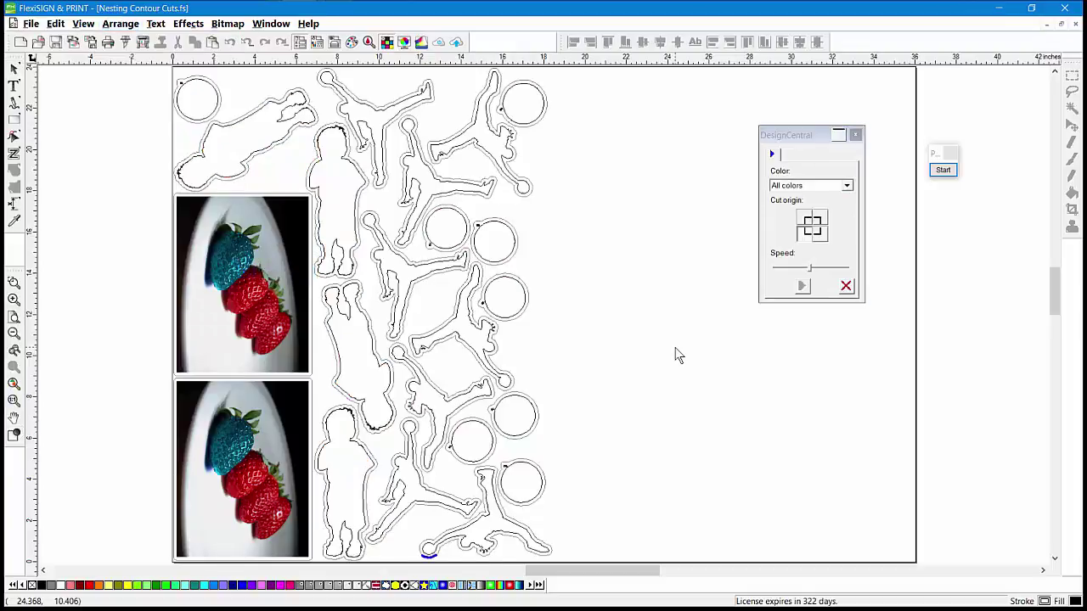
{"action": "left_click_drag", "start_coordinate": [809, 267], "coordinate": [849, 269]}
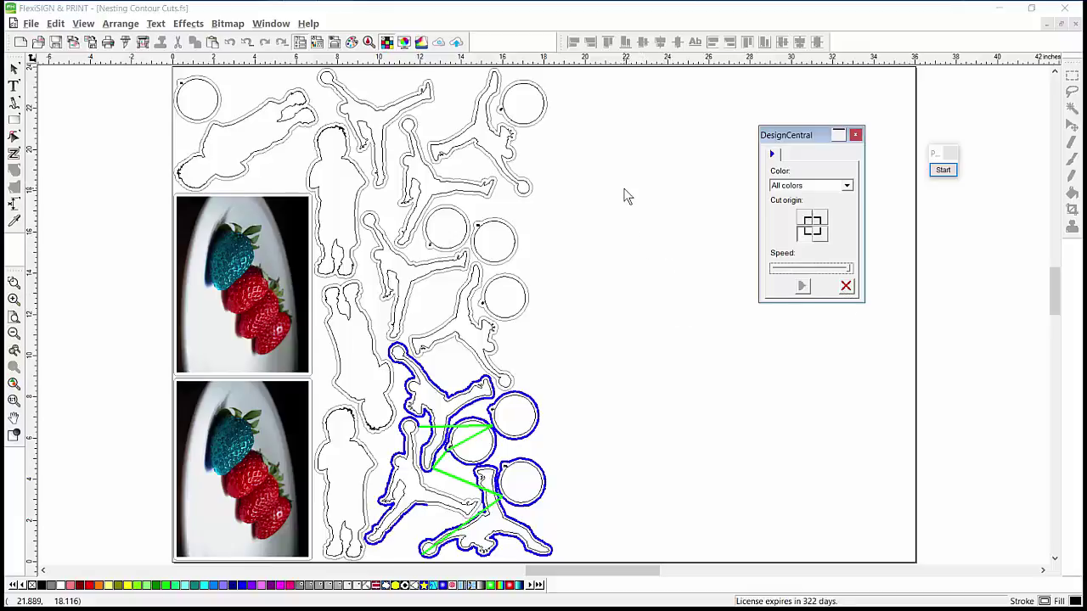
{"action": "key", "text": "alt+Tab"}
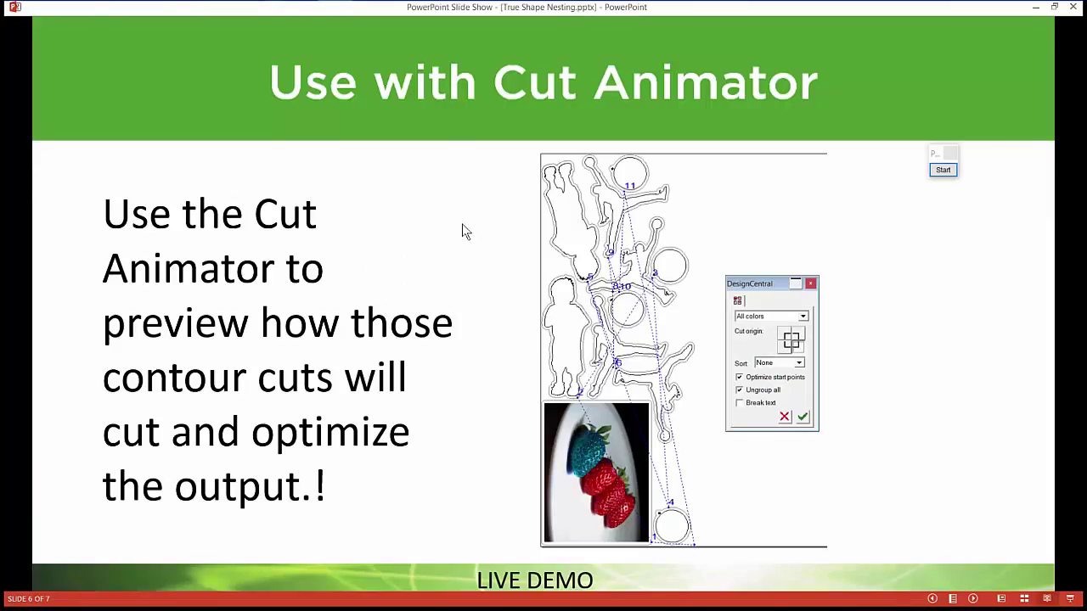